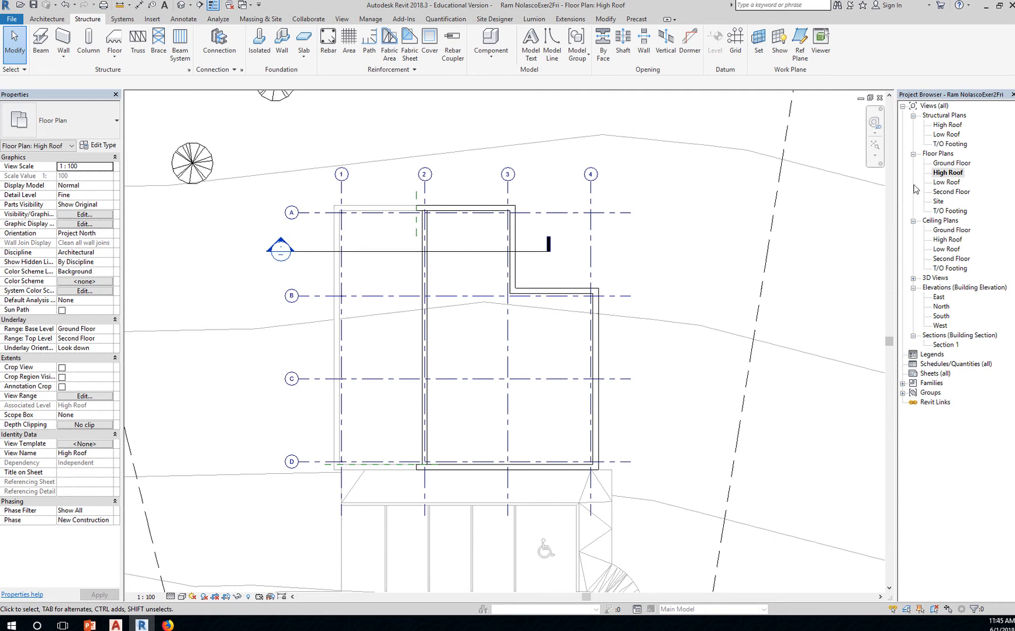
Open the Low Roof floor plan and start a structural beam system, saving the project first
{"action": "double_click", "coordinate": [942, 183]}
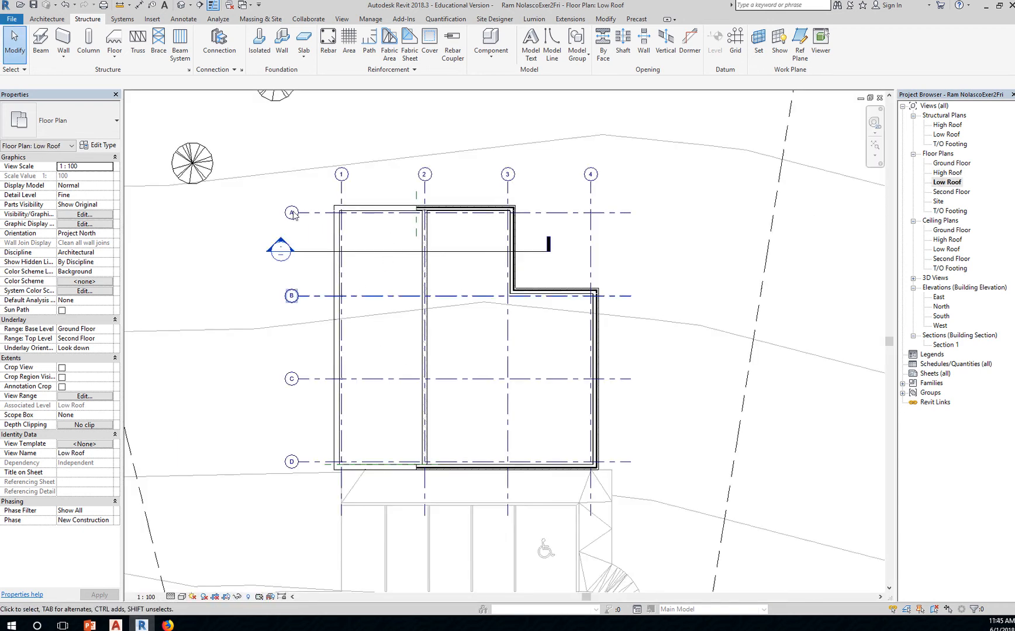
{"action": "left_click", "coordinate": [181, 54]}
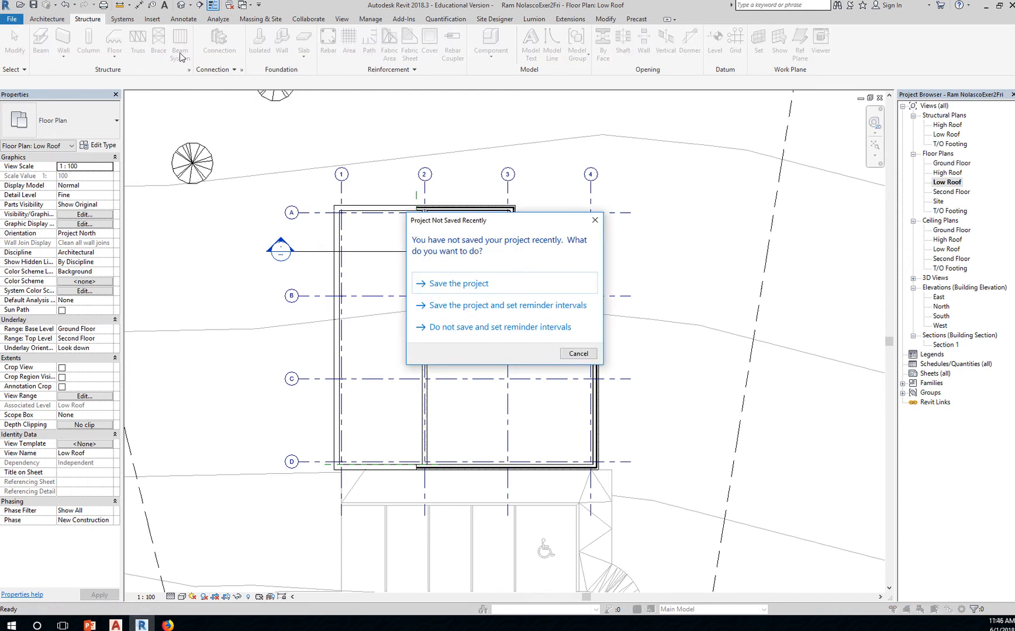
{"action": "left_click", "coordinate": [471, 285]}
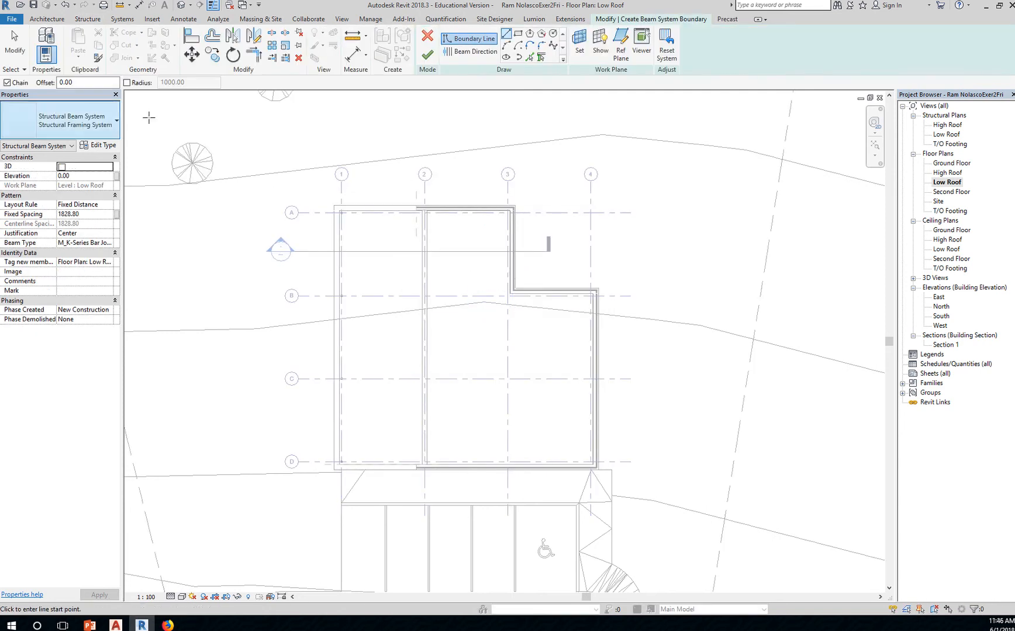
Start loading a family and browse the US Metric library to the Steel folder under Structural Framing
{"action": "left_click", "coordinate": [153, 20]}
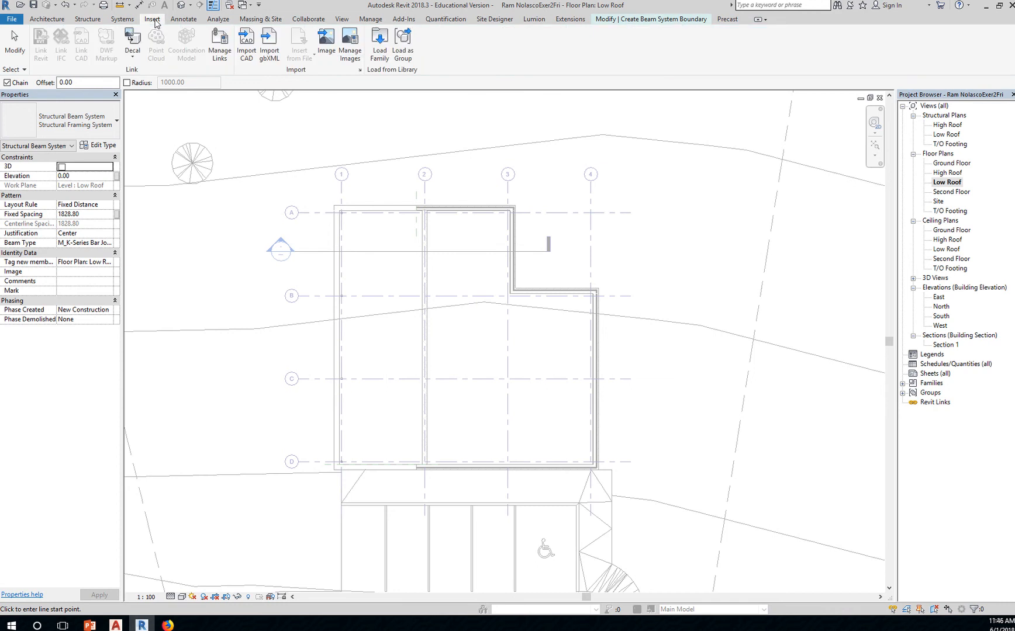
{"action": "left_click", "coordinate": [385, 58]}
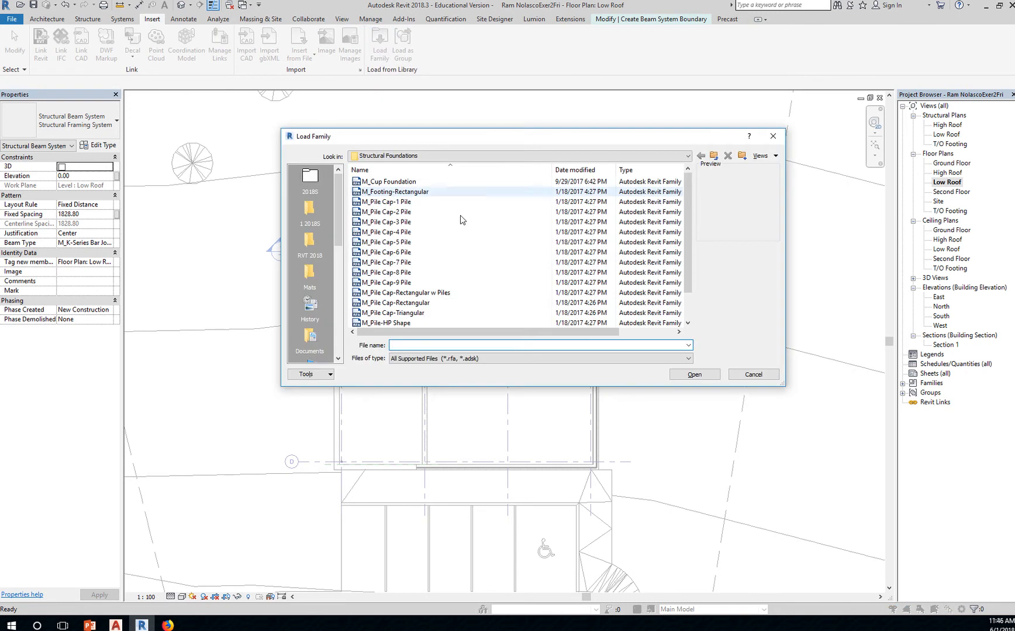
{"action": "left_click", "coordinate": [680, 153]}
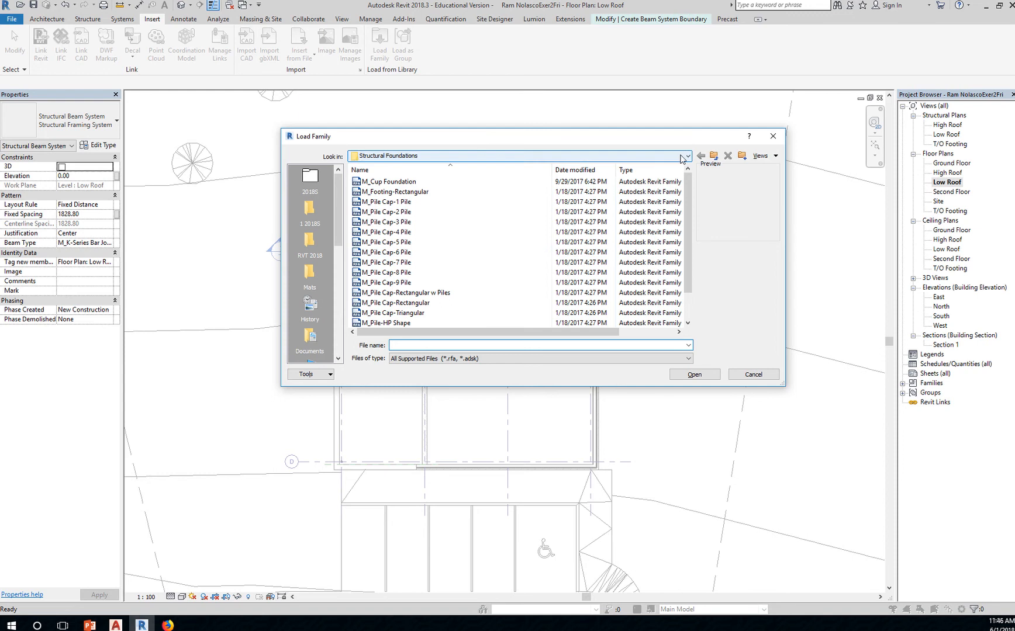
{"action": "left_click", "coordinate": [444, 209]}
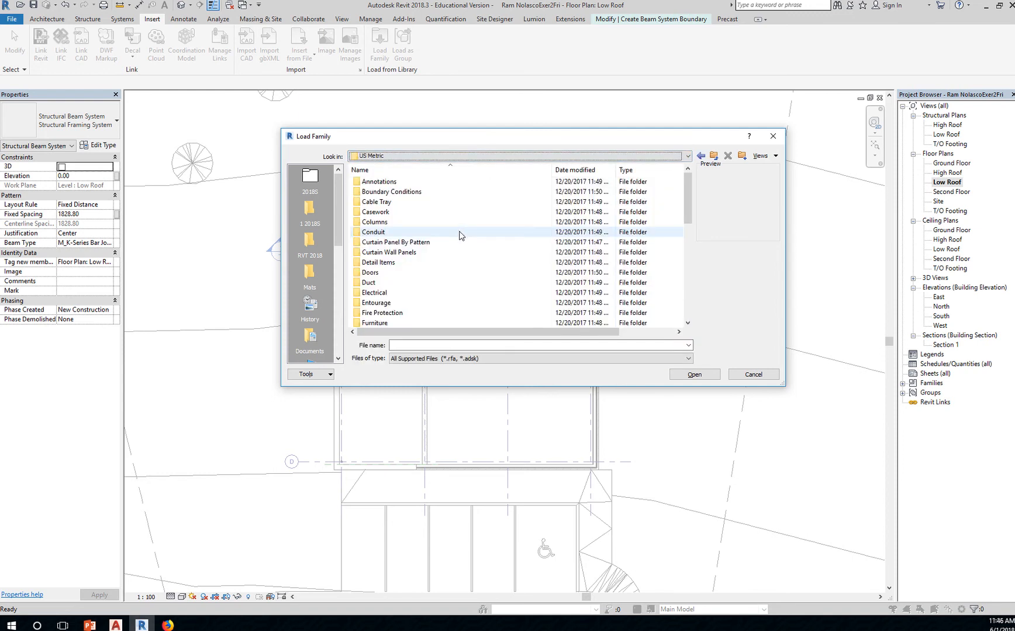
{"action": "scroll", "coordinate": [478, 257], "scroll_direction": "down", "scroll_amount": 7}
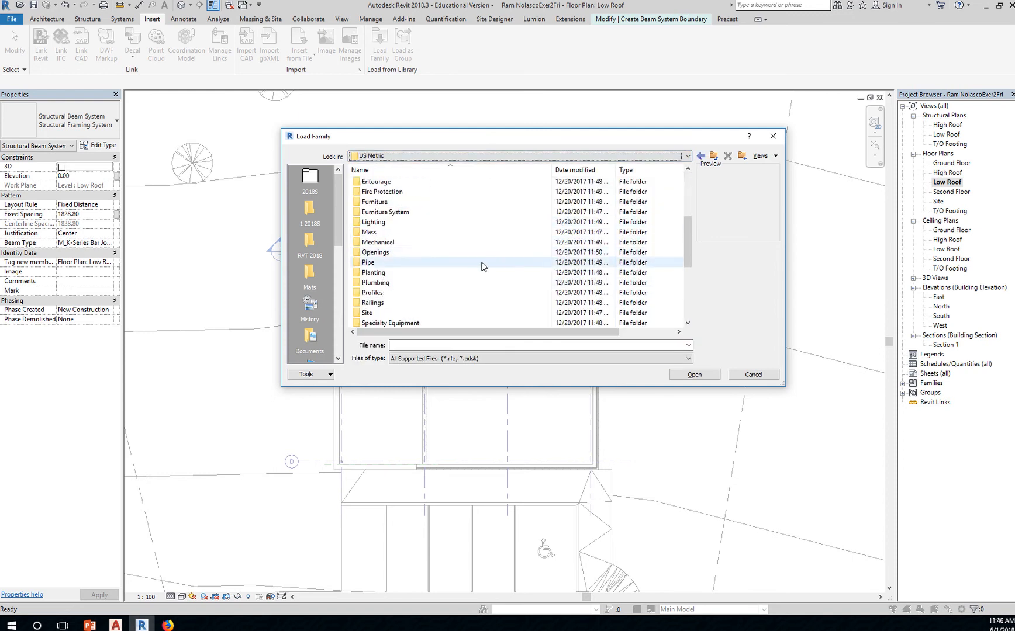
{"action": "left_click", "coordinate": [407, 227]}
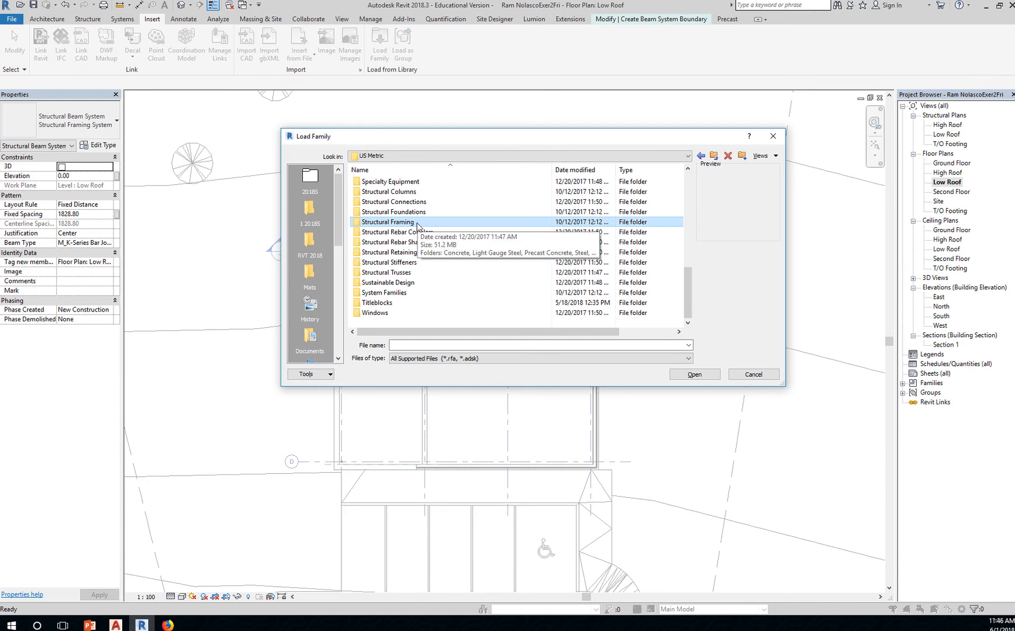
{"action": "double_click", "coordinate": [417, 225]}
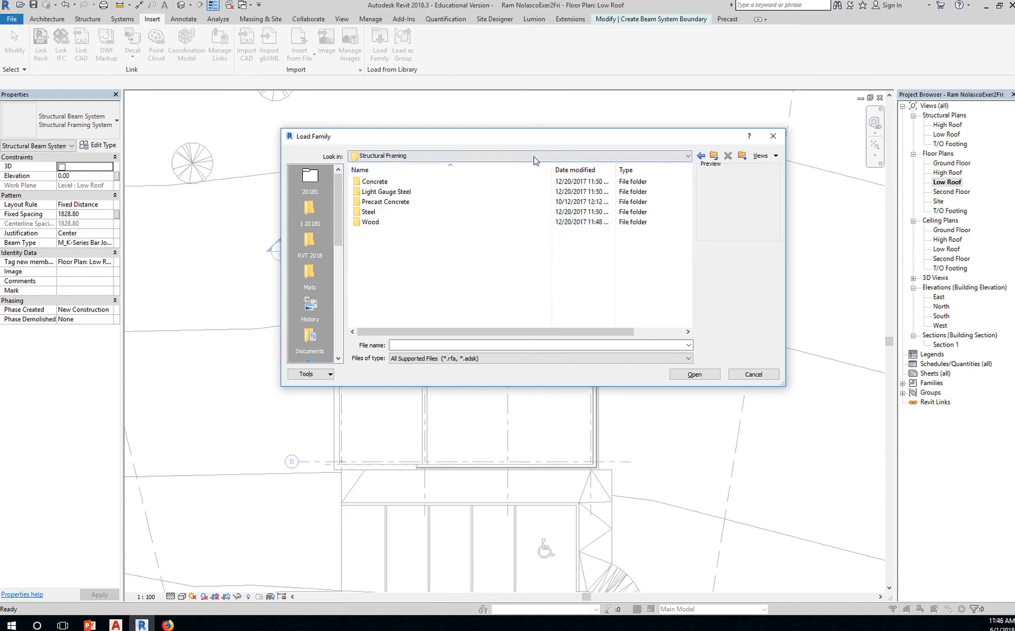
{"action": "double_click", "coordinate": [372, 212]}
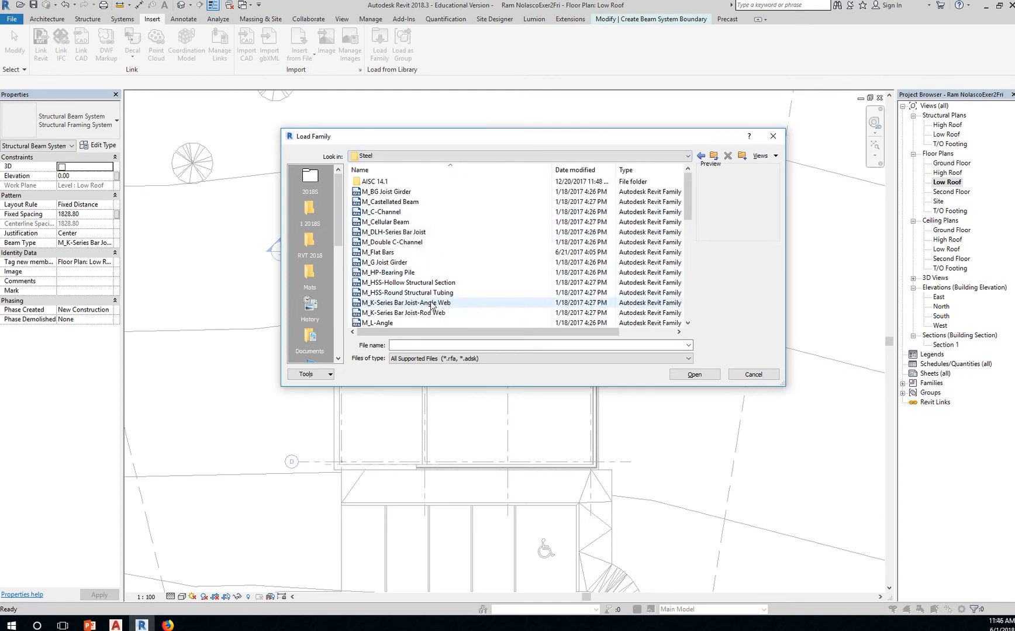
Load the M_K-Series Bar Joist-Angle Web family with only the 14K4 type
{"action": "left_click", "coordinate": [425, 304]}
{"action": "scroll", "coordinate": [429, 301], "scroll_direction": "down", "scroll_amount": 1}
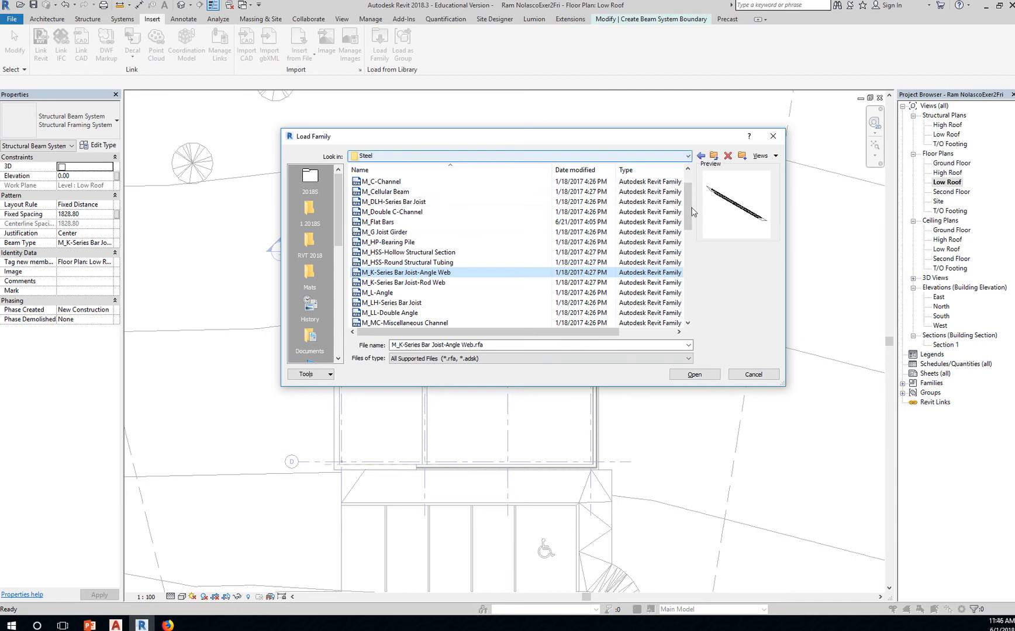
{"action": "left_click", "coordinate": [694, 374]}
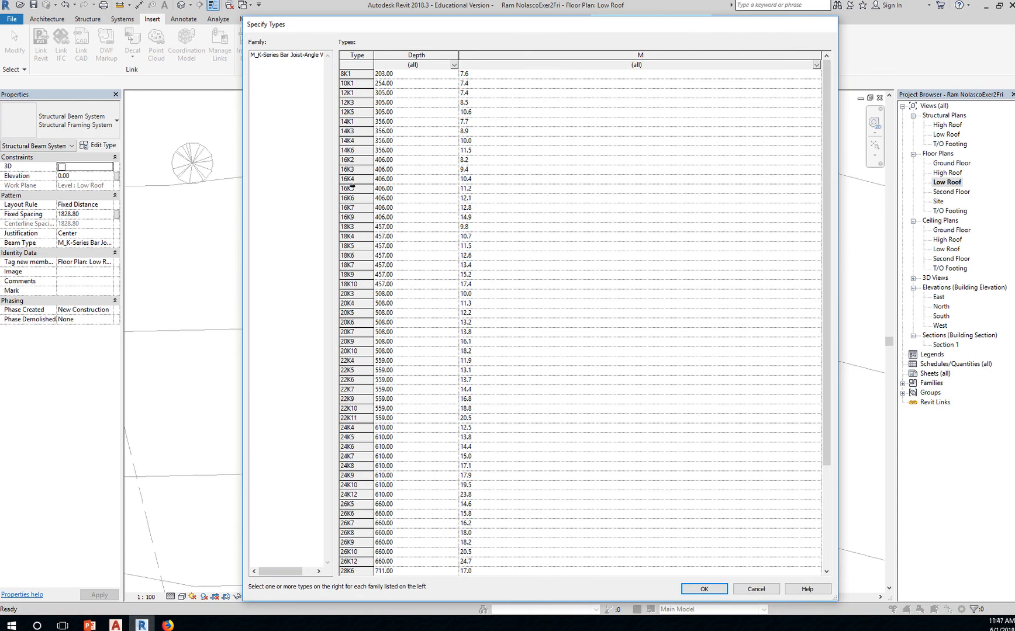
{"action": "left_click", "coordinate": [348, 141]}
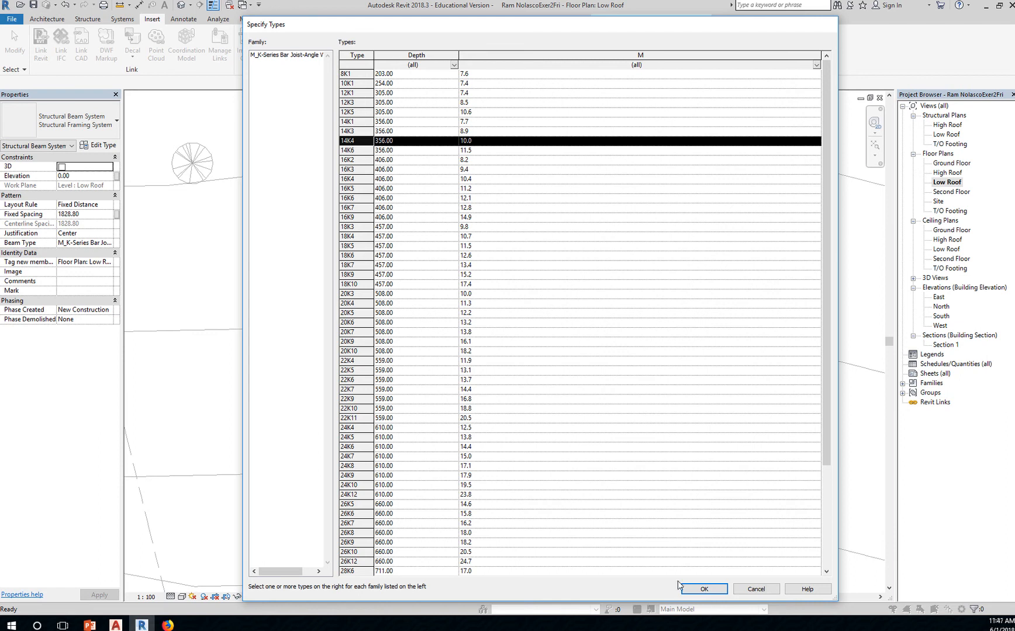
{"action": "left_click", "coordinate": [703, 587]}
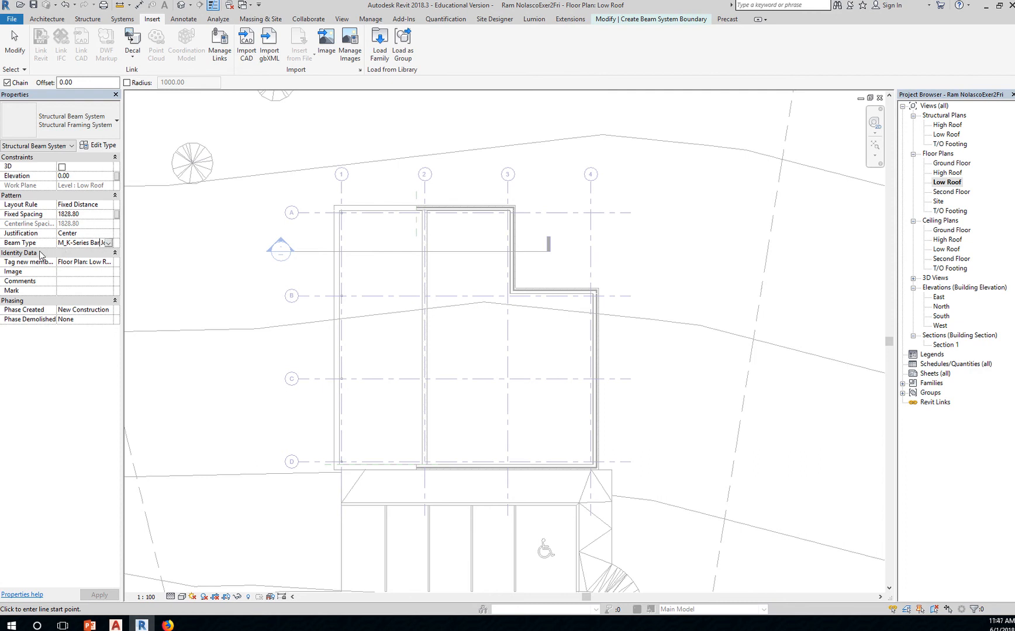
Set the beam system's beam type to M_K-Series Bar Joist-Angle Web : 14K4
{"action": "left_click", "coordinate": [103, 244]}
{"action": "left_click", "coordinate": [108, 243]}
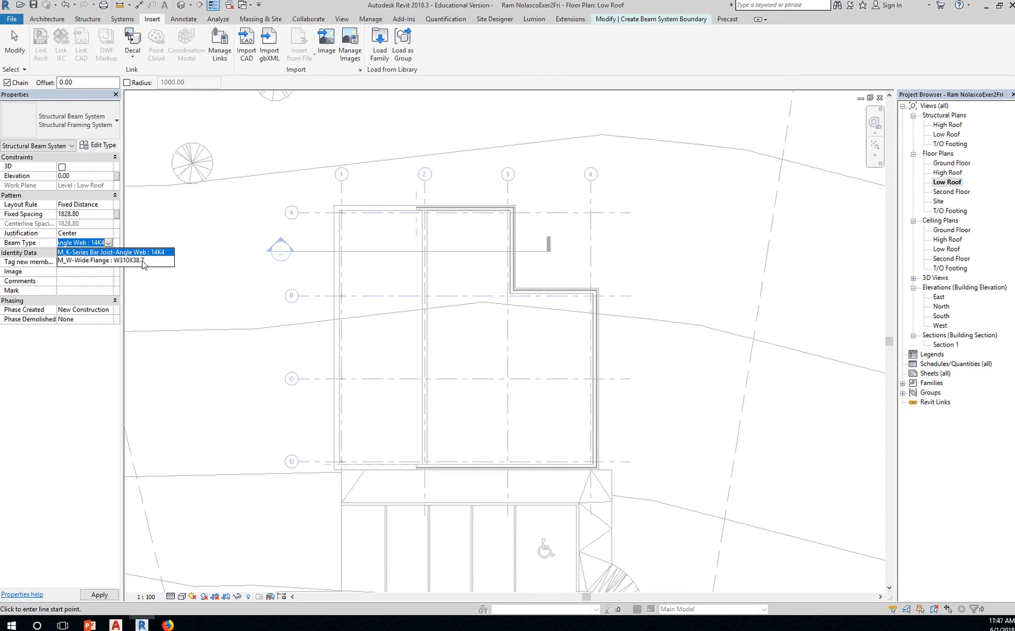
{"action": "left_click", "coordinate": [103, 253]}
{"action": "left_click", "coordinate": [83, 214]}
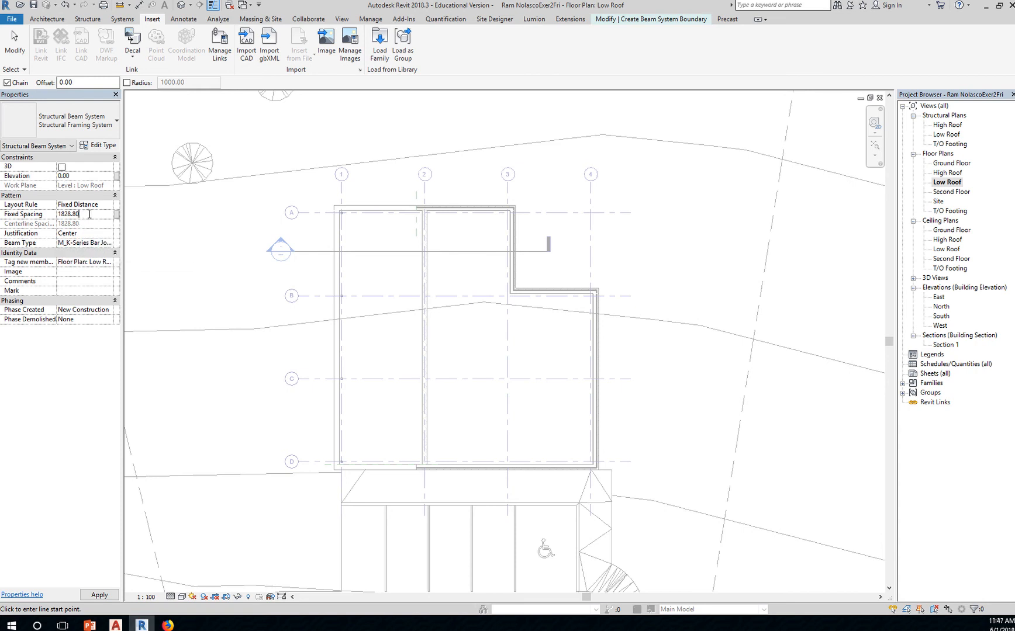
{"action": "double_click", "coordinate": [88, 214]}
{"action": "left_click", "coordinate": [44, 20]}
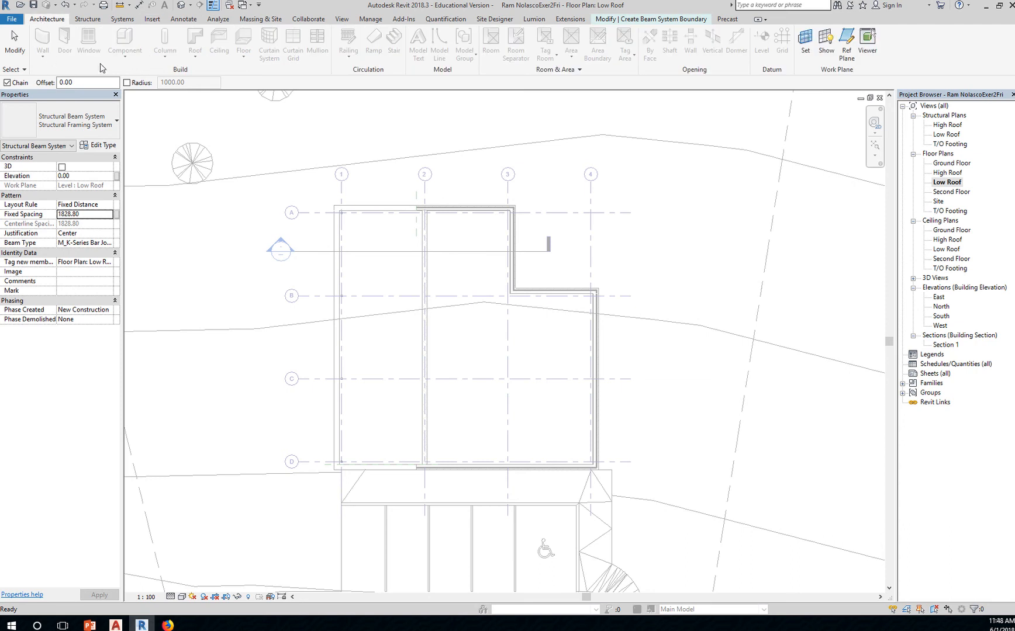
{"action": "left_click", "coordinate": [88, 22]}
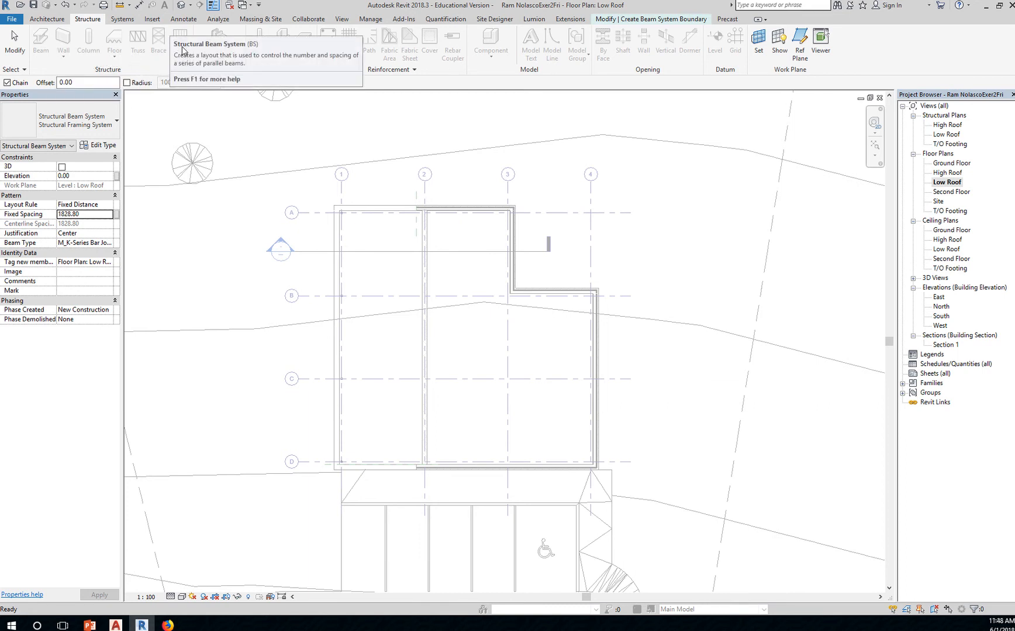
{"action": "left_click", "coordinate": [92, 215]}
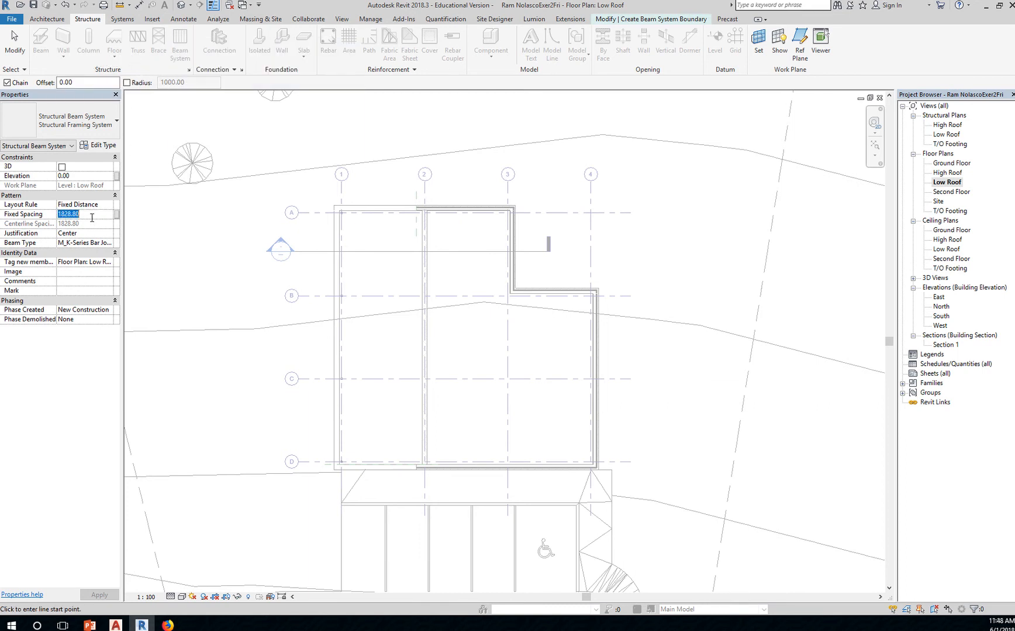
Define the beam system pattern with a Fixed Distance layout rule, 1000 fixed spacing and Center justification
{"action": "left_click", "coordinate": [106, 205]}
{"action": "left_click", "coordinate": [109, 206]}
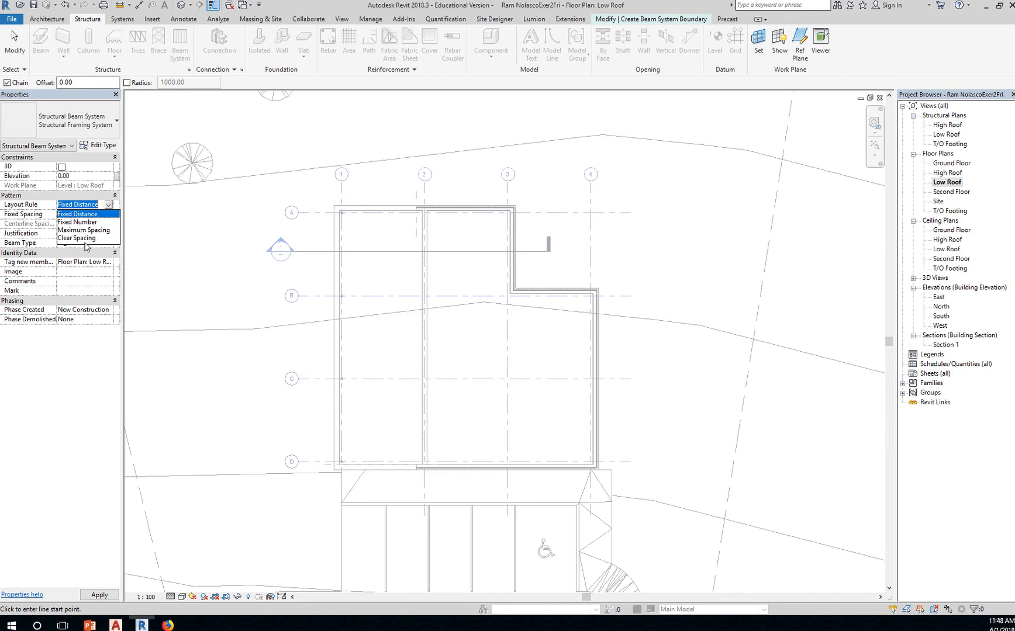
{"action": "left_click", "coordinate": [88, 213]}
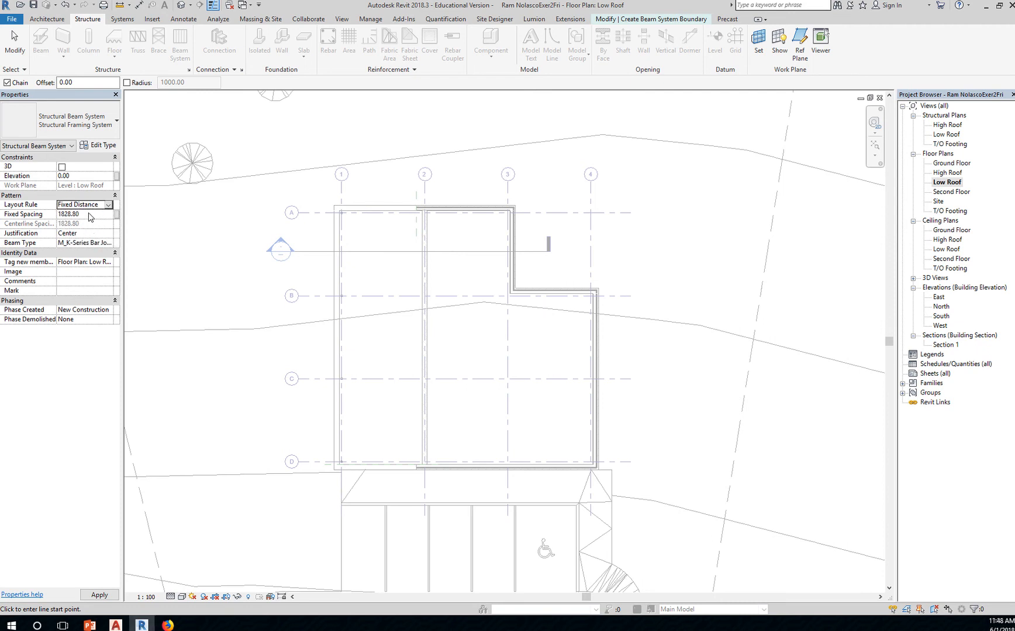
{"action": "left_click", "coordinate": [99, 213]}
{"action": "type", "text": "1000"}
{"action": "left_click", "coordinate": [91, 233]}
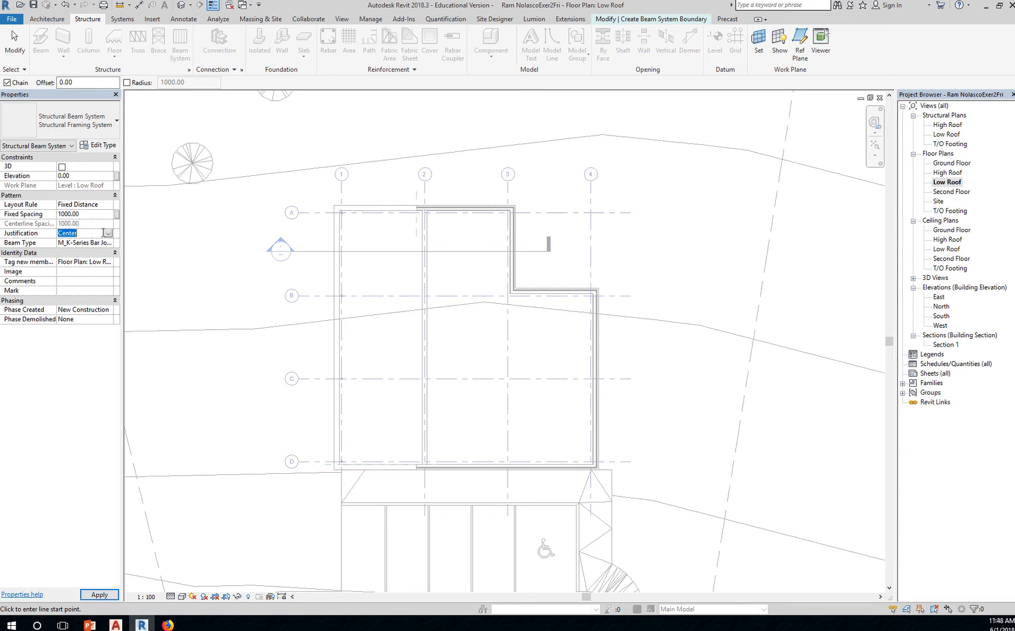
{"action": "left_click", "coordinate": [112, 235]}
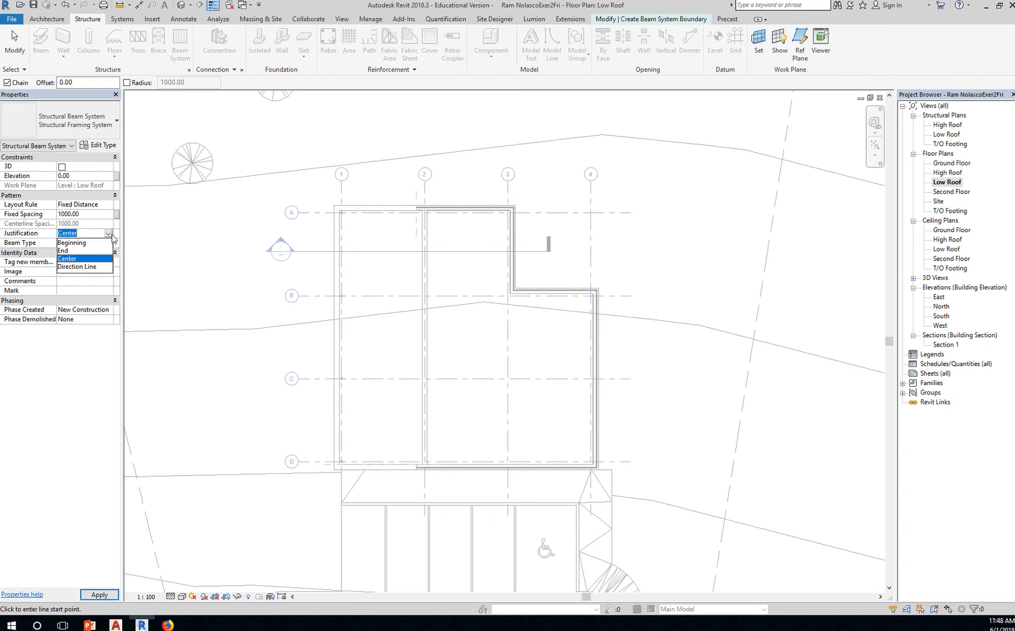
{"action": "left_click", "coordinate": [109, 234]}
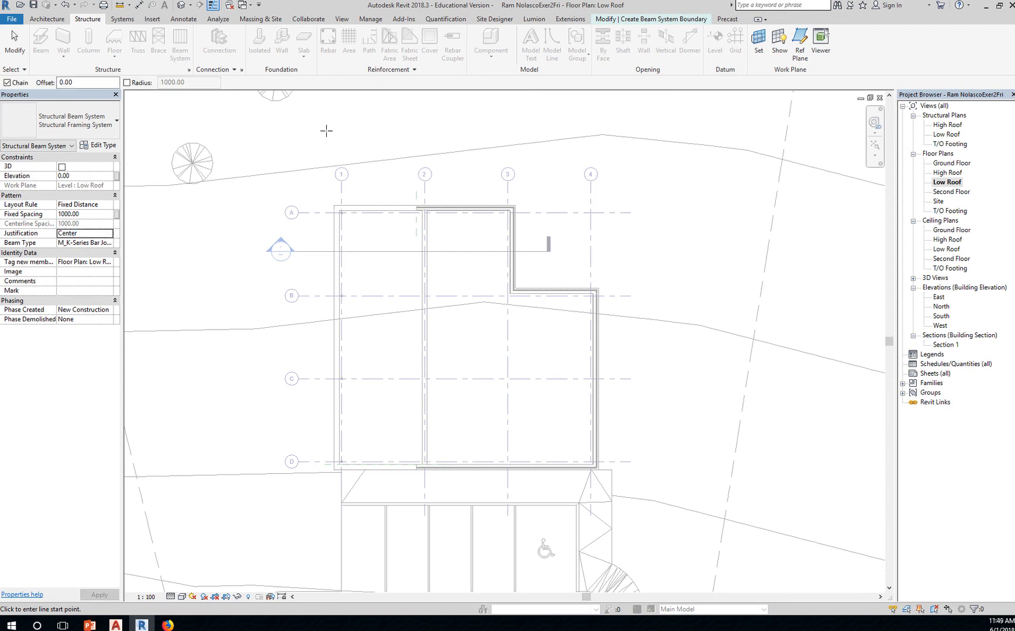
Sketch a rectangular beam system boundary from grid intersection A-1 to grid intersection B-2
{"action": "left_click", "coordinate": [650, 21]}
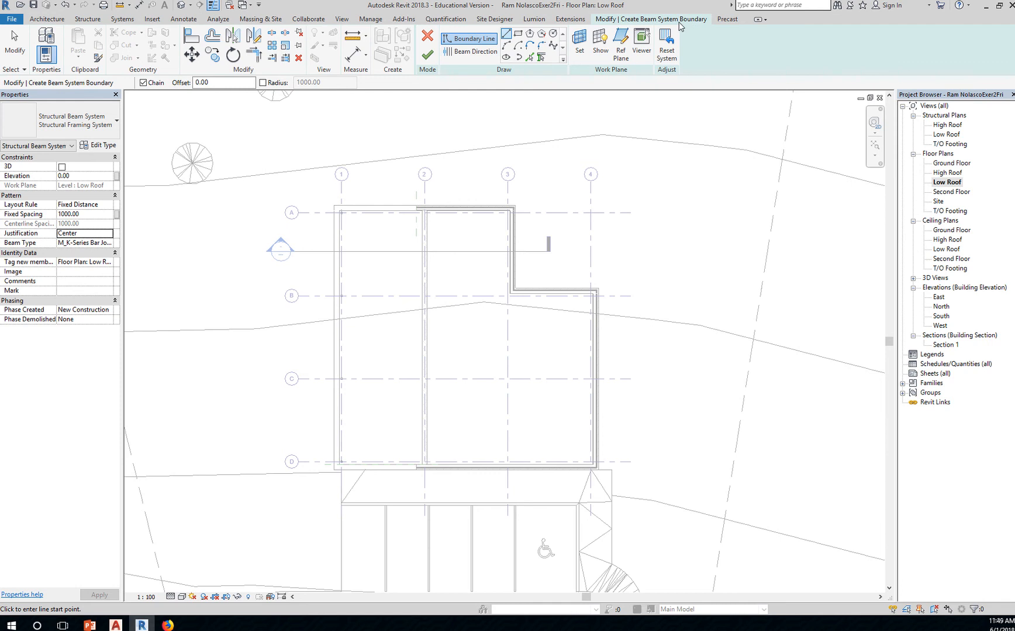
{"action": "left_click", "coordinate": [519, 36]}
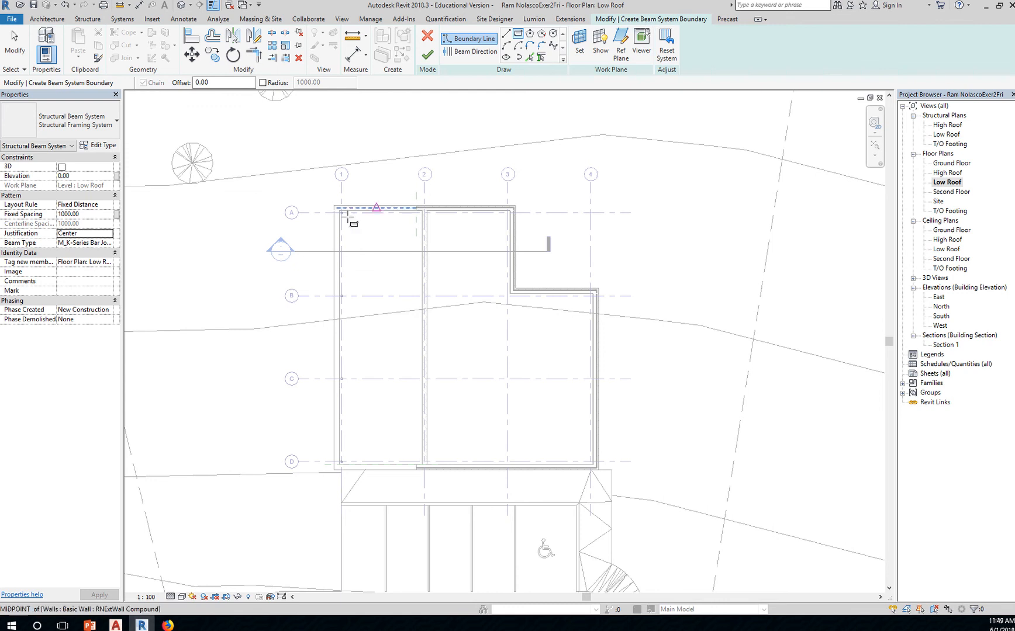
{"action": "scroll", "coordinate": [397, 228], "scroll_direction": "up", "scroll_amount": 4}
{"action": "scroll", "coordinate": [252, 189], "scroll_direction": "up", "scroll_amount": 2}
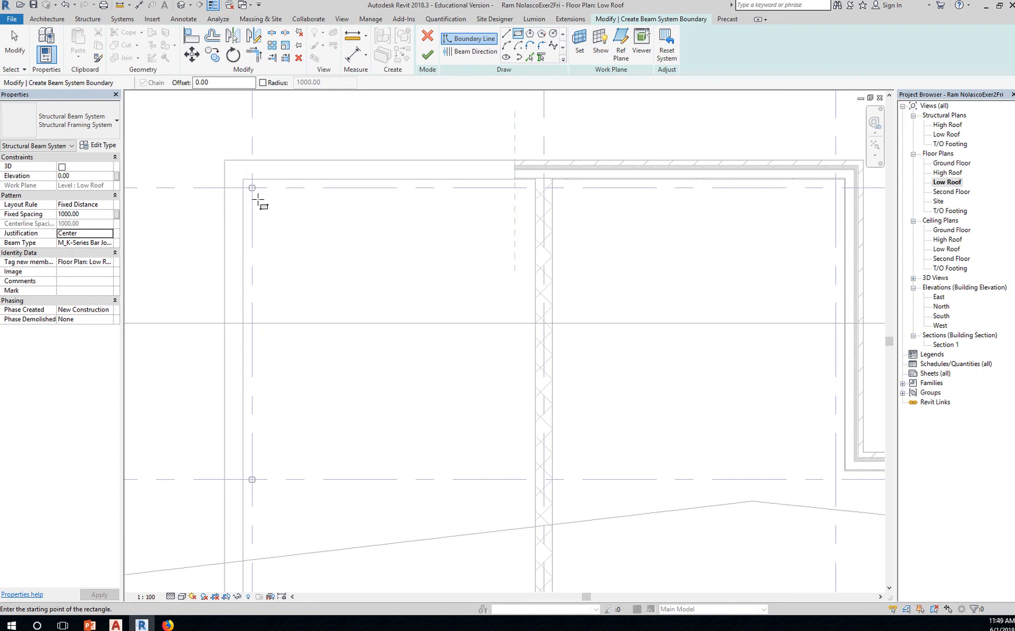
{"action": "left_click", "coordinate": [252, 188]}
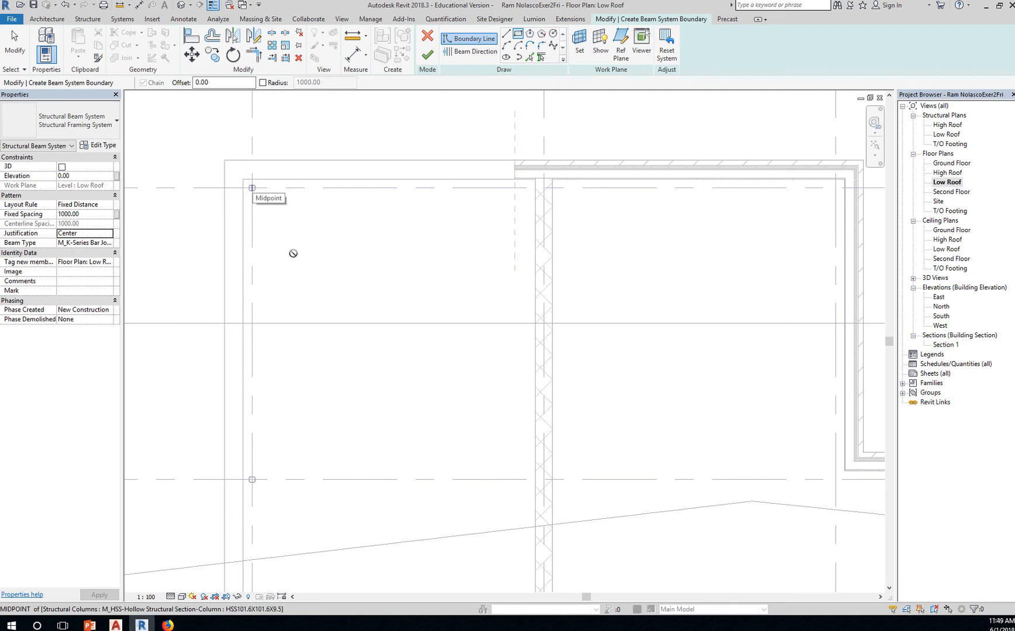
{"action": "left_click", "coordinate": [544, 480]}
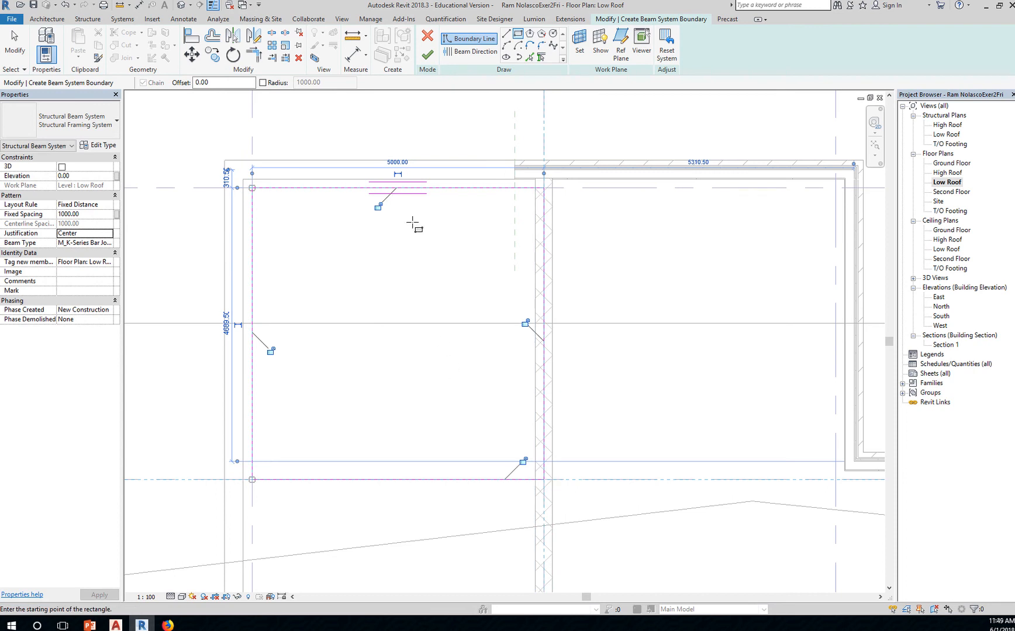
Set the beam direction parallel to the boundary edge on grid 1 and finish the beam system
{"action": "scroll", "coordinate": [398, 183], "scroll_direction": "up", "scroll_amount": 3}
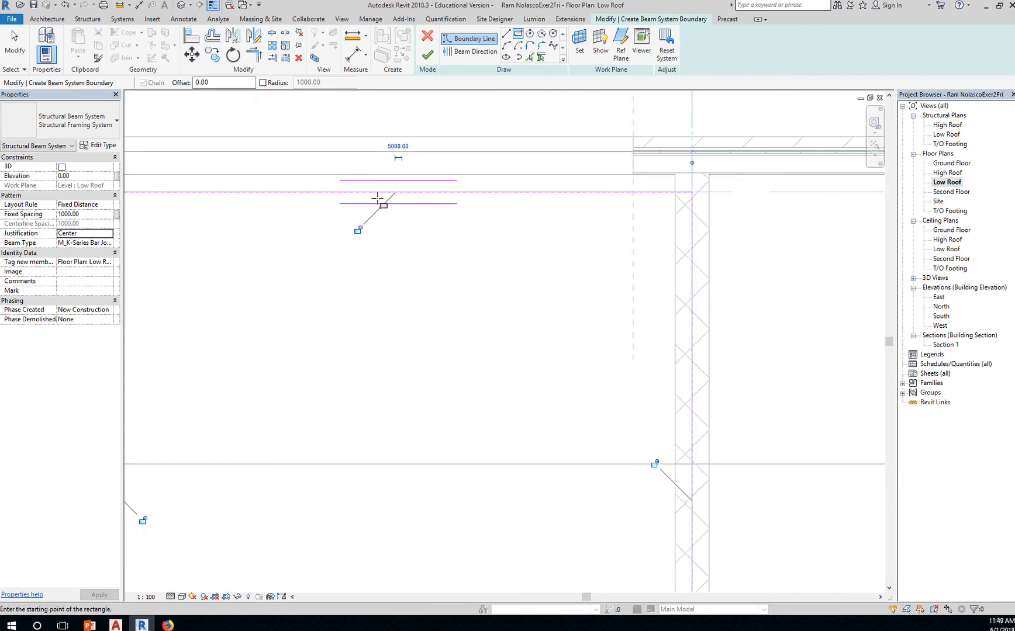
{"action": "scroll", "coordinate": [433, 247], "scroll_direction": "down", "scroll_amount": 2}
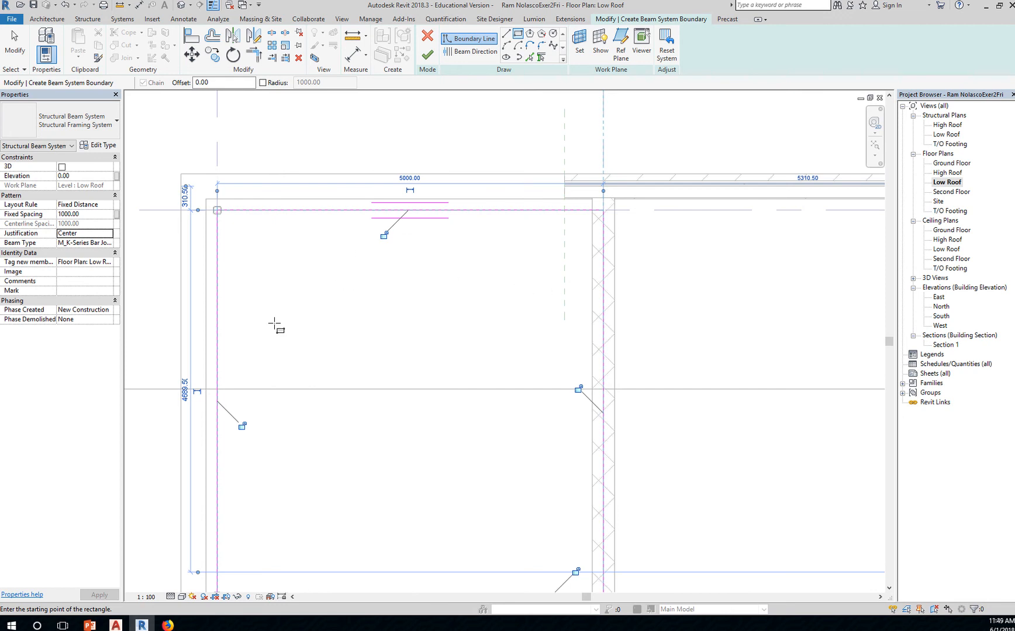
{"action": "scroll", "coordinate": [463, 356], "scroll_direction": "down", "scroll_amount": 2}
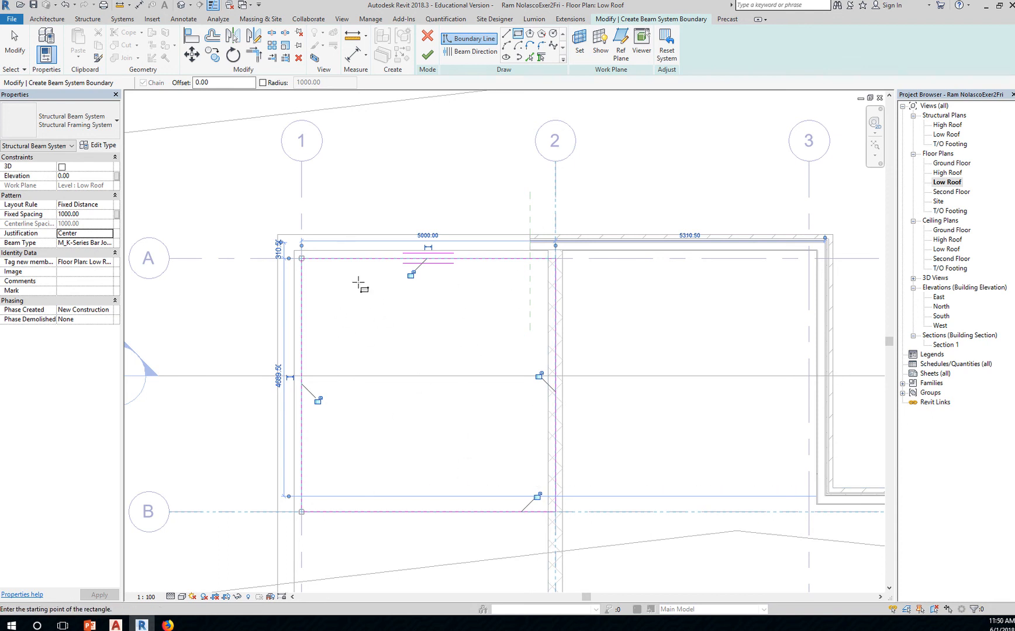
{"action": "left_click", "coordinate": [476, 54]}
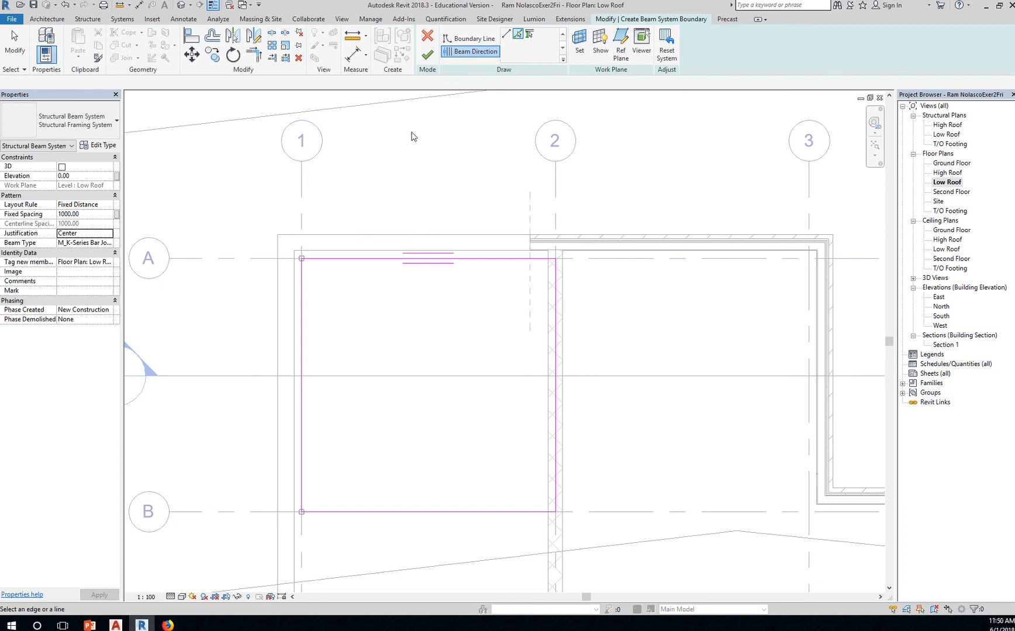
{"action": "left_click", "coordinate": [305, 316]}
{"action": "left_click", "coordinate": [413, 258]}
{"action": "left_click", "coordinate": [302, 336]}
{"action": "left_click", "coordinate": [428, 56]}
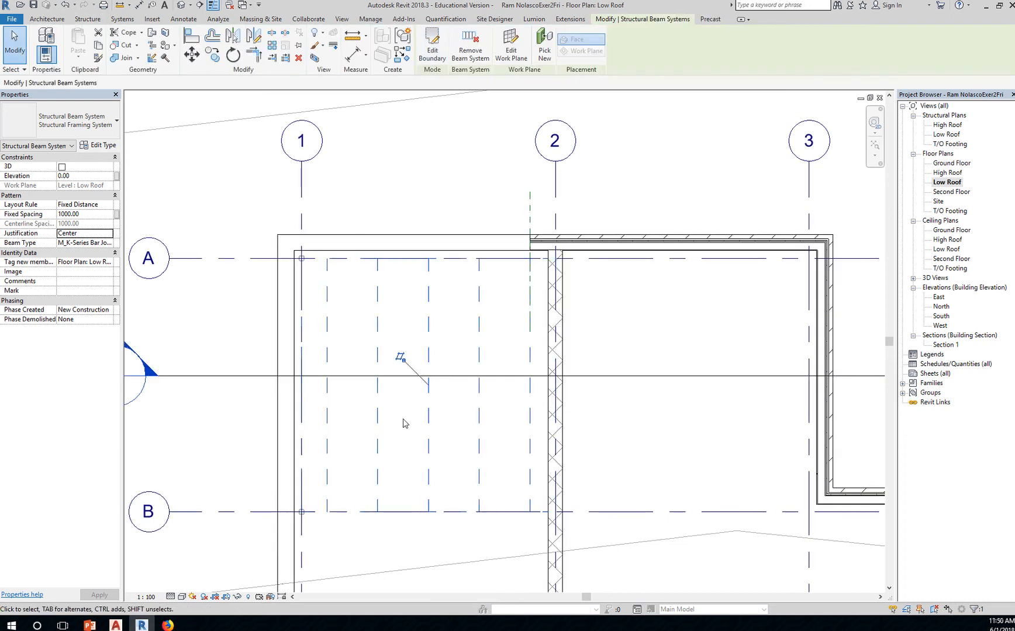
Open the Section 1 view from its plan marker and examine how the bar joists meet the girder and wall
{"action": "scroll", "coordinate": [244, 440], "scroll_direction": "down", "scroll_amount": 3}
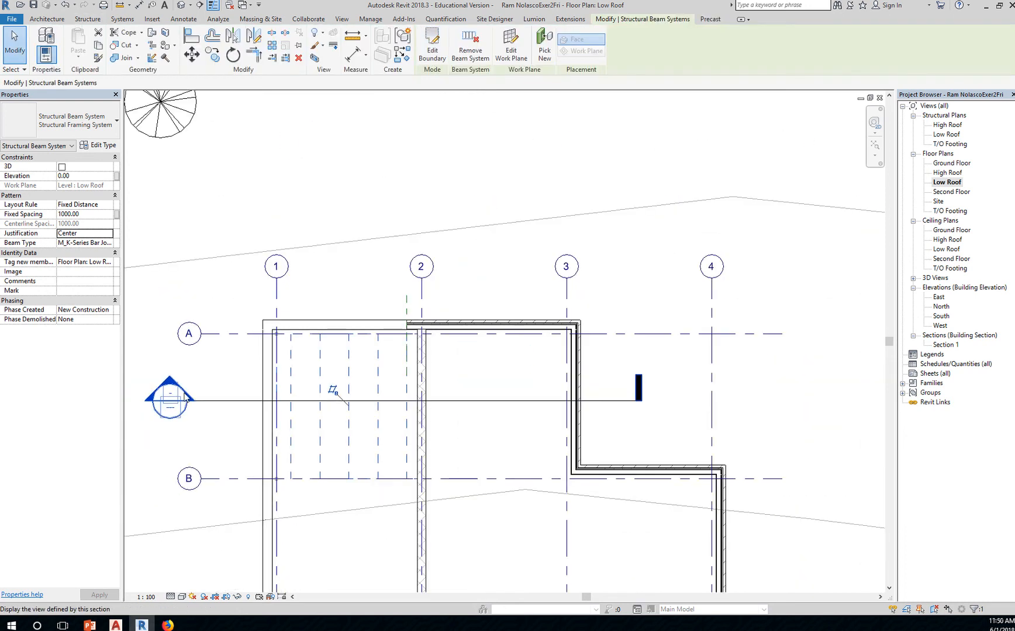
{"action": "double_click", "coordinate": [186, 399]}
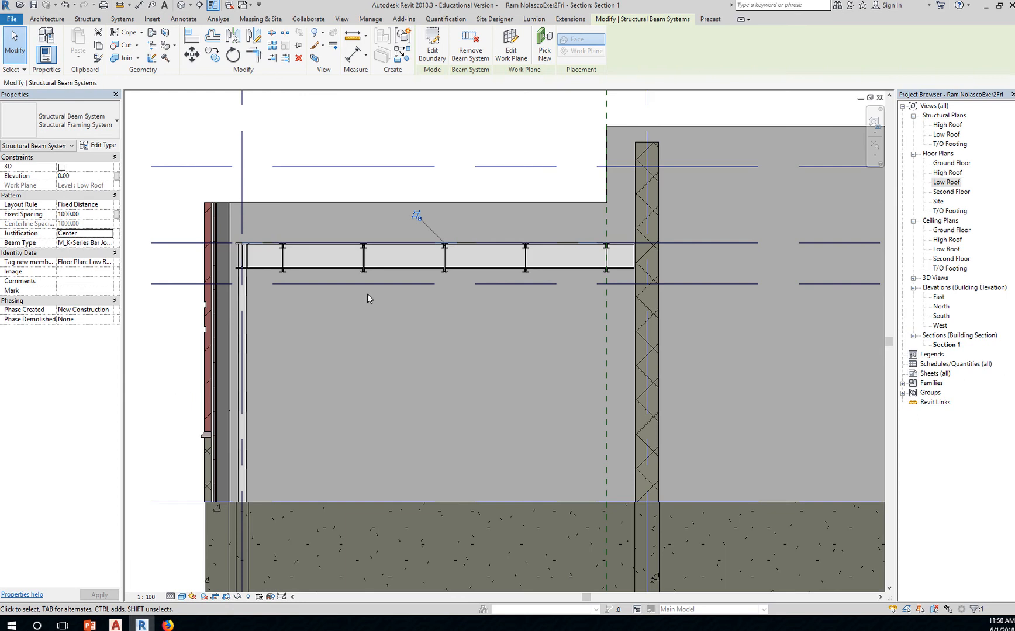
{"action": "scroll", "coordinate": [285, 240], "scroll_direction": "up", "scroll_amount": 5}
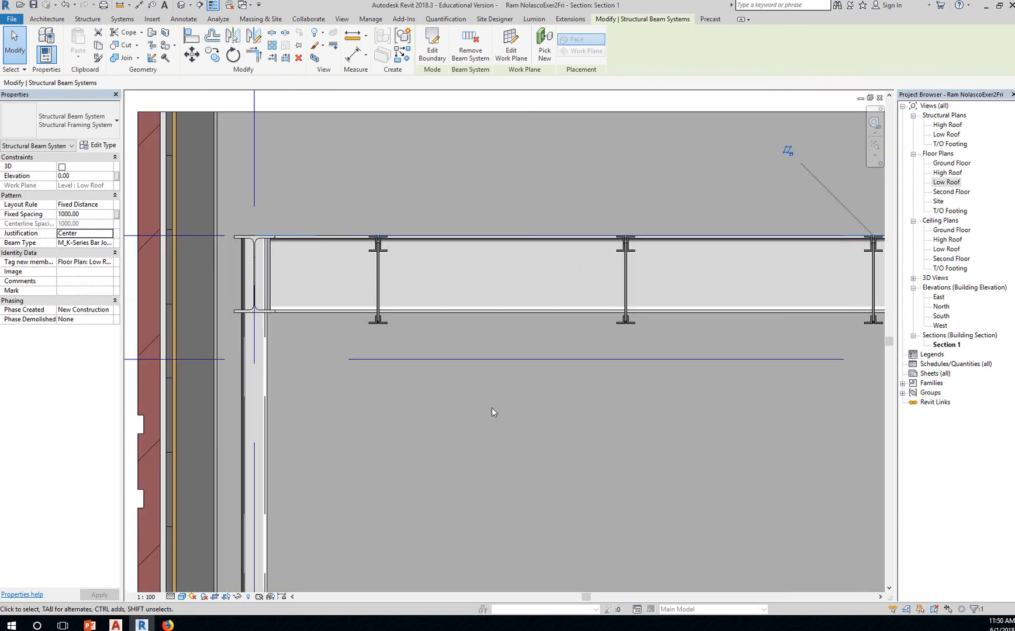
{"action": "scroll", "coordinate": [526, 421], "scroll_direction": "down", "scroll_amount": 1}
{"action": "scroll", "coordinate": [460, 444], "scroll_direction": "down", "scroll_amount": 3}
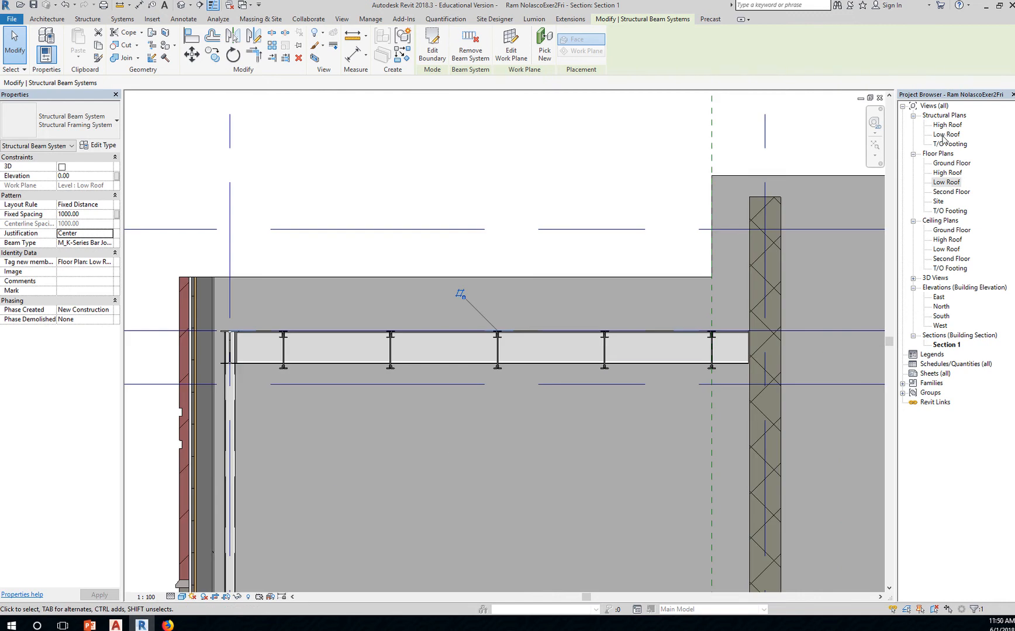
In the Low Roof structural plan, draw a building section between grids 1 and 2, running from above grid A to below grid D
{"action": "double_click", "coordinate": [945, 134]}
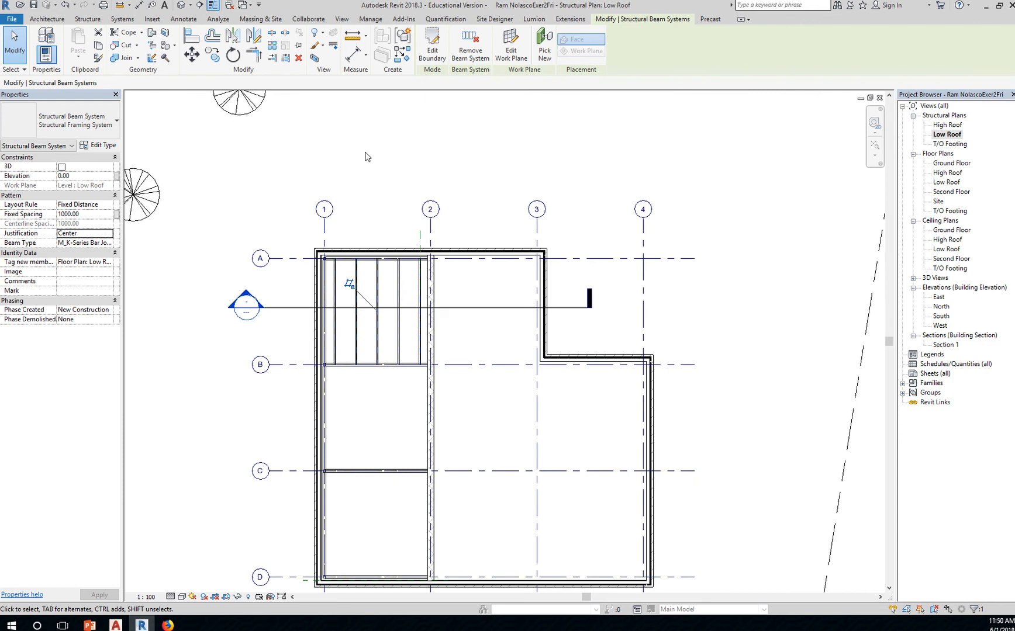
{"action": "left_click", "coordinate": [200, 5]}
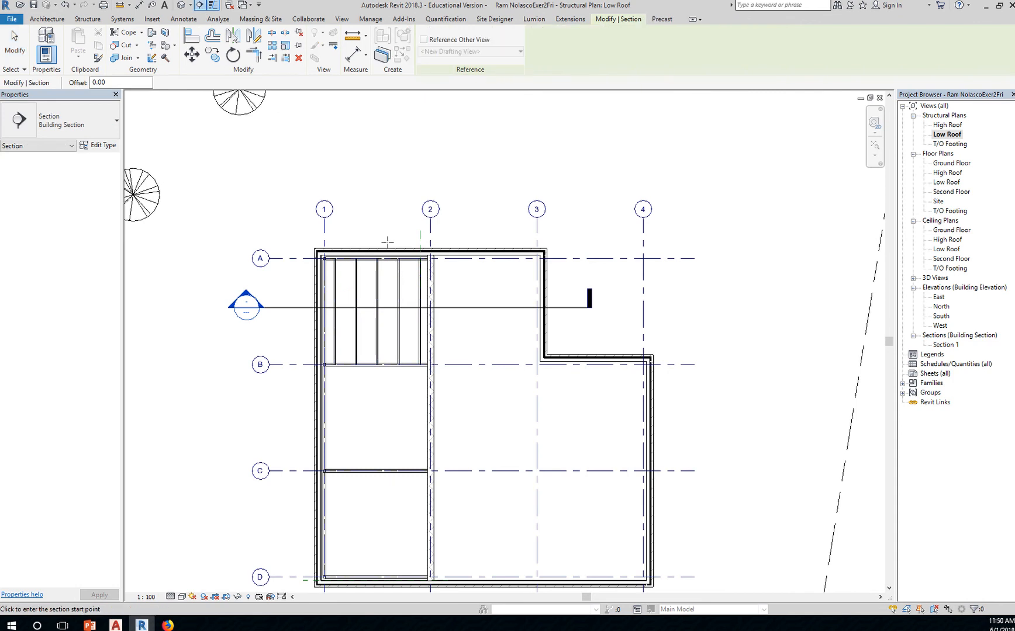
{"action": "middle_click_drag", "start_coordinate": [386, 241], "coordinate": [311, 116]}
{"action": "left_click", "coordinate": [311, 110]}
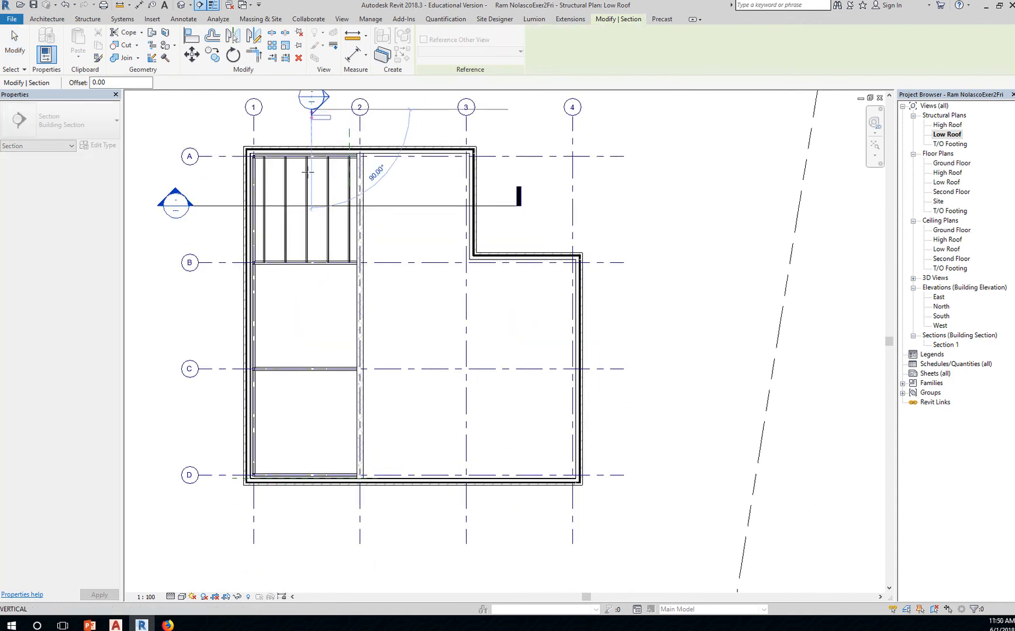
{"action": "left_click", "coordinate": [311, 533]}
{"action": "scroll", "coordinate": [394, 297], "scroll_direction": "down", "scroll_amount": 3}
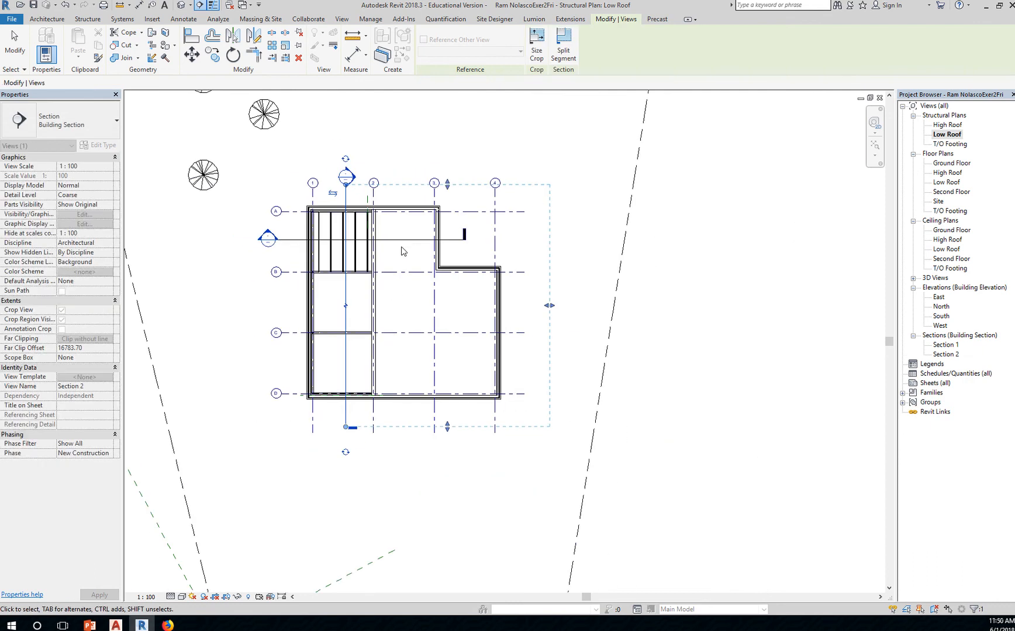
{"action": "key", "text": "Escape"}
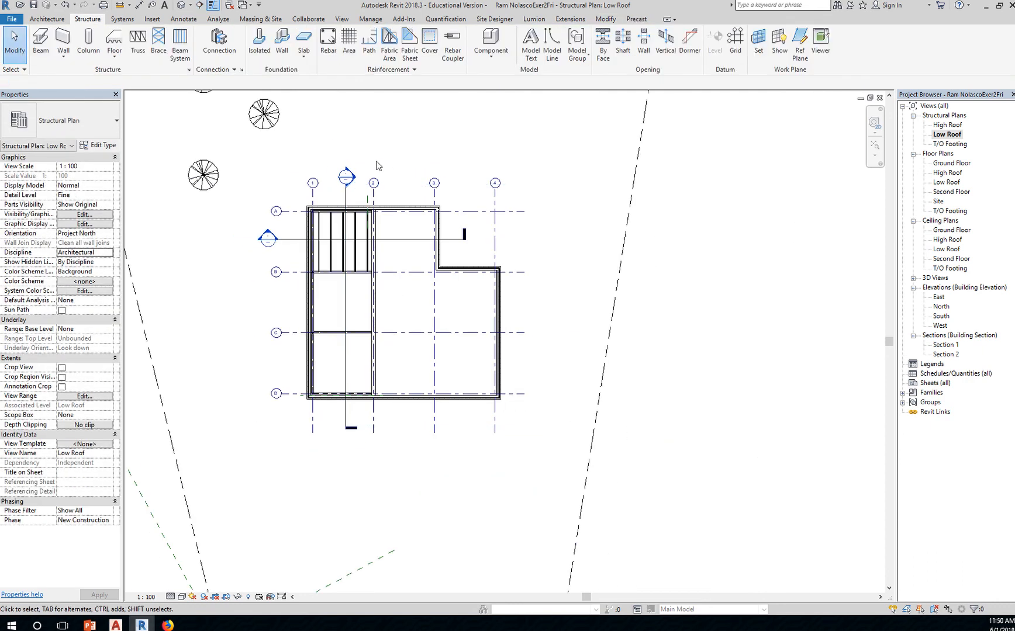
Open the new section view and set its detail level to Fine and its visual style to Consistent Colors
{"action": "double_click", "coordinate": [348, 175]}
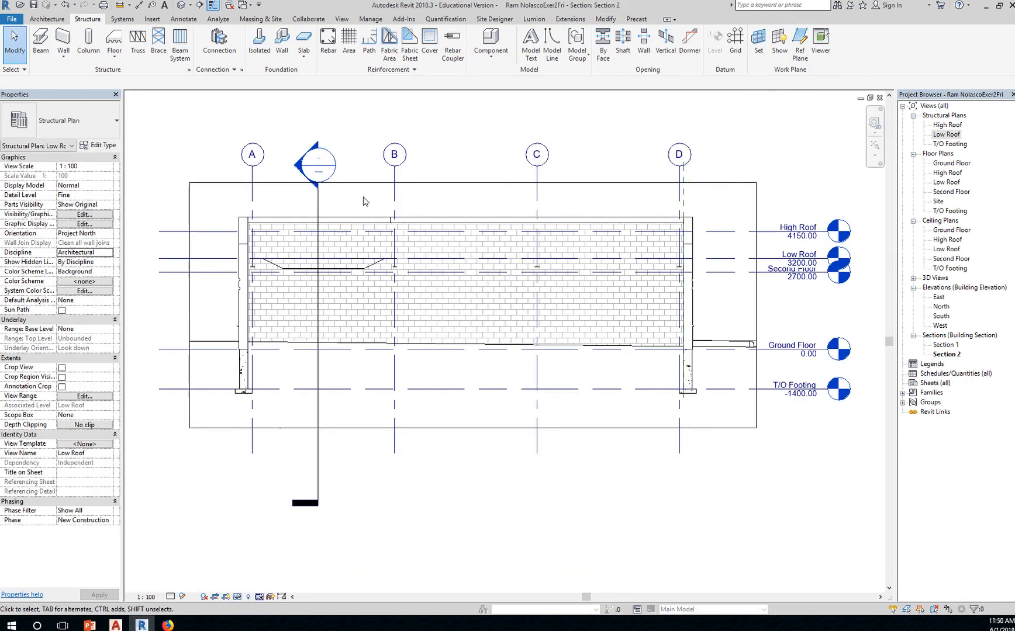
{"action": "scroll", "coordinate": [291, 294], "scroll_direction": "up", "scroll_amount": 3}
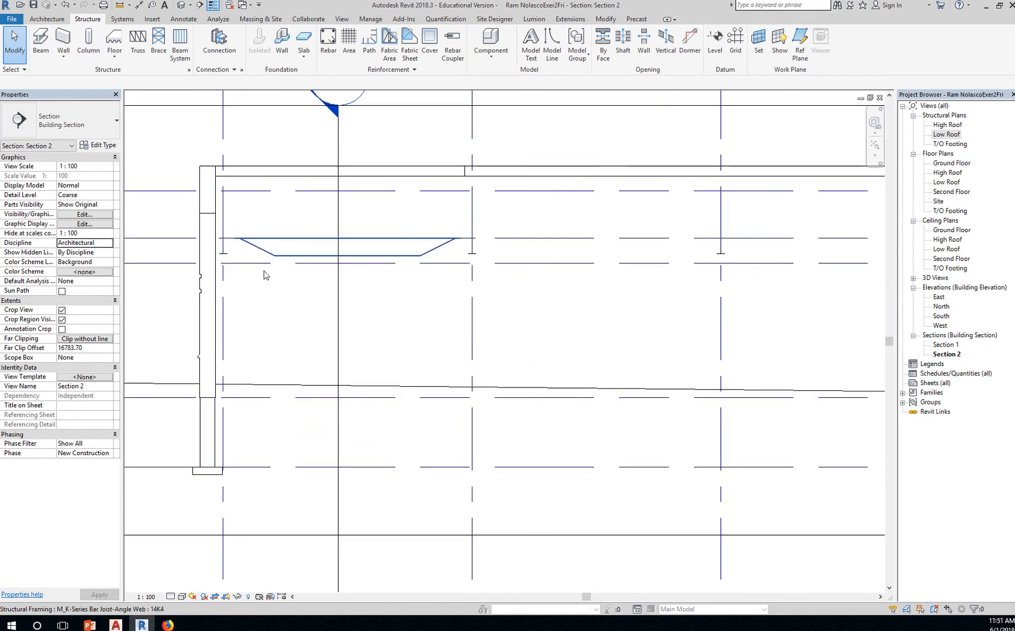
{"action": "left_click", "coordinate": [170, 596]}
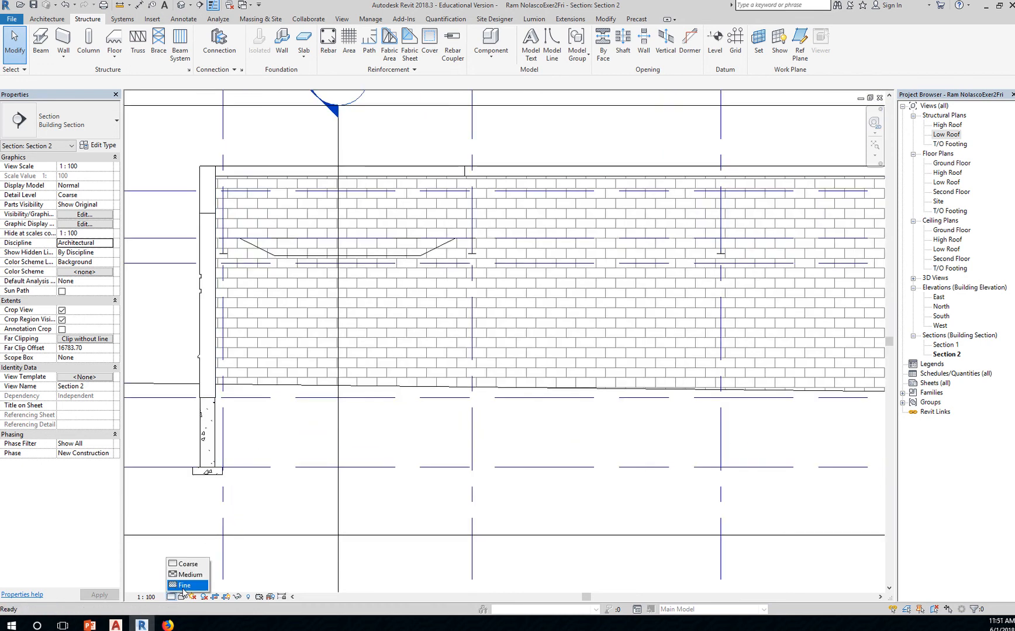
{"action": "left_click", "coordinate": [186, 585]}
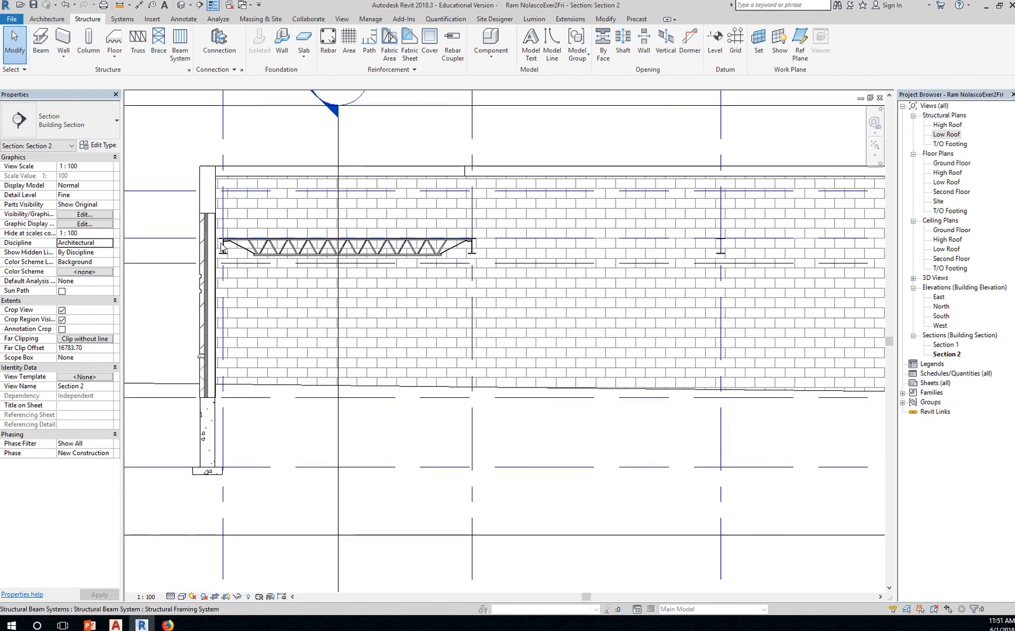
{"action": "scroll", "coordinate": [224, 247], "scroll_direction": "up", "scroll_amount": 3}
{"action": "scroll", "coordinate": [225, 248], "scroll_direction": "up", "scroll_amount": 5}
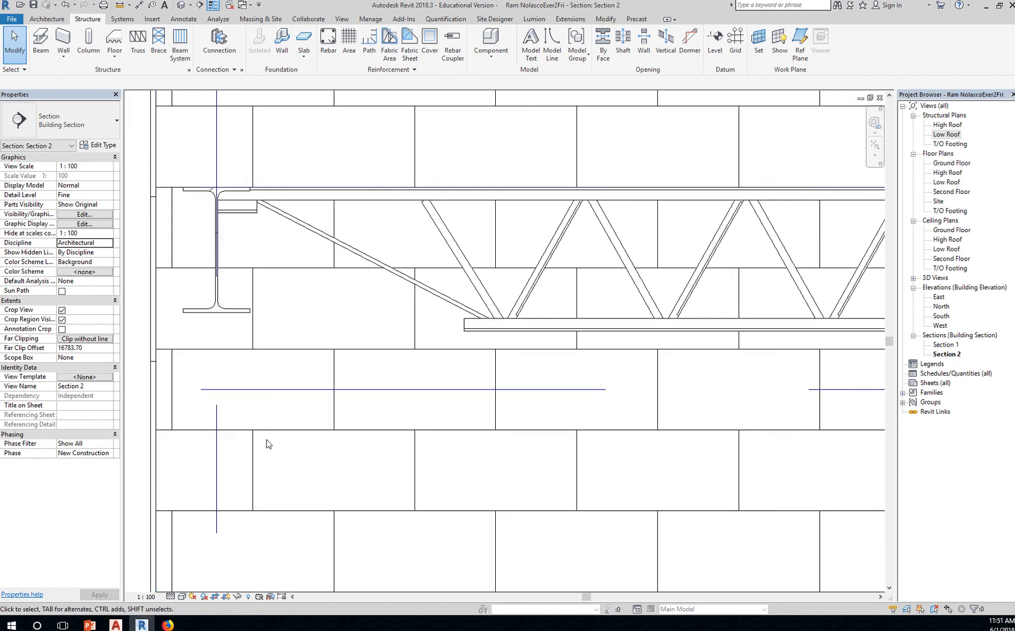
{"action": "left_click", "coordinate": [183, 597]}
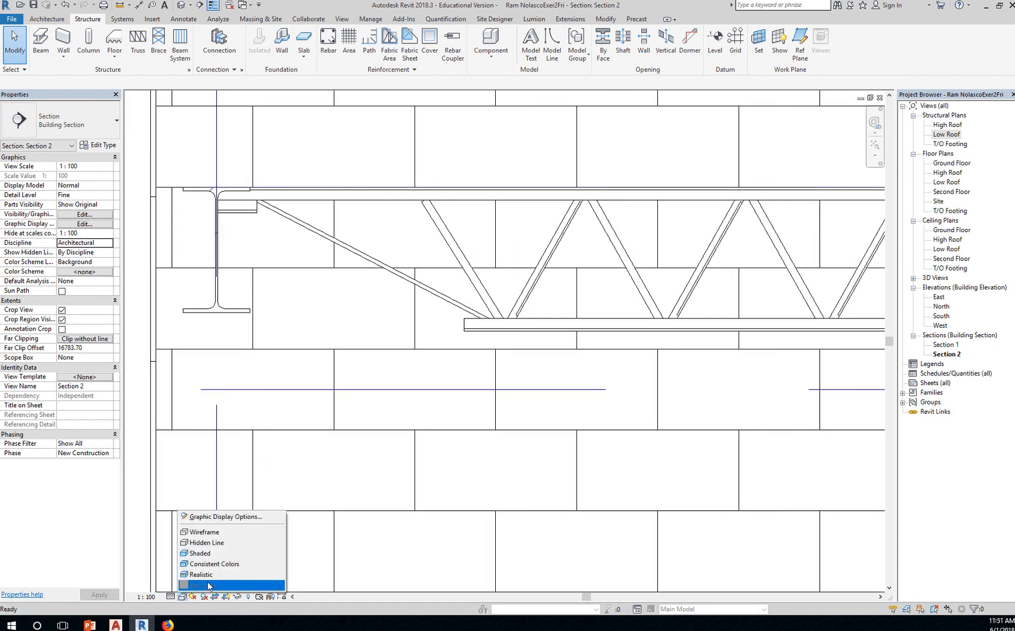
{"action": "left_click", "coordinate": [210, 564]}
{"action": "middle_click_drag", "start_coordinate": [313, 338], "coordinate": [416, 445]}
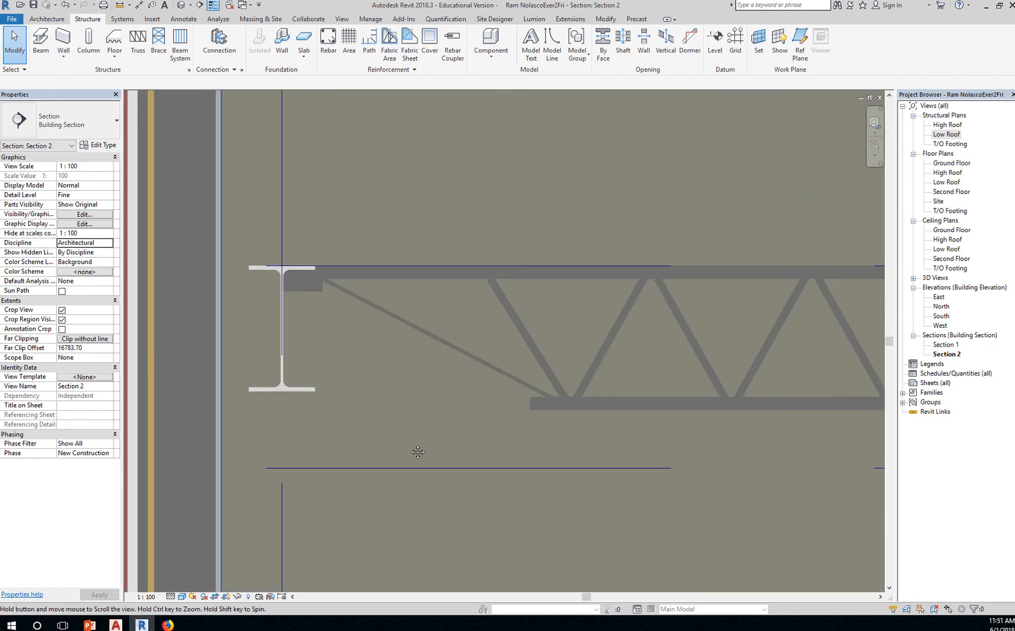
Measure the vertical distance from the underside of the joist's bearing seat to the joist's top at the grid A girder
{"action": "scroll", "coordinate": [335, 332], "scroll_direction": "up", "scroll_amount": 3}
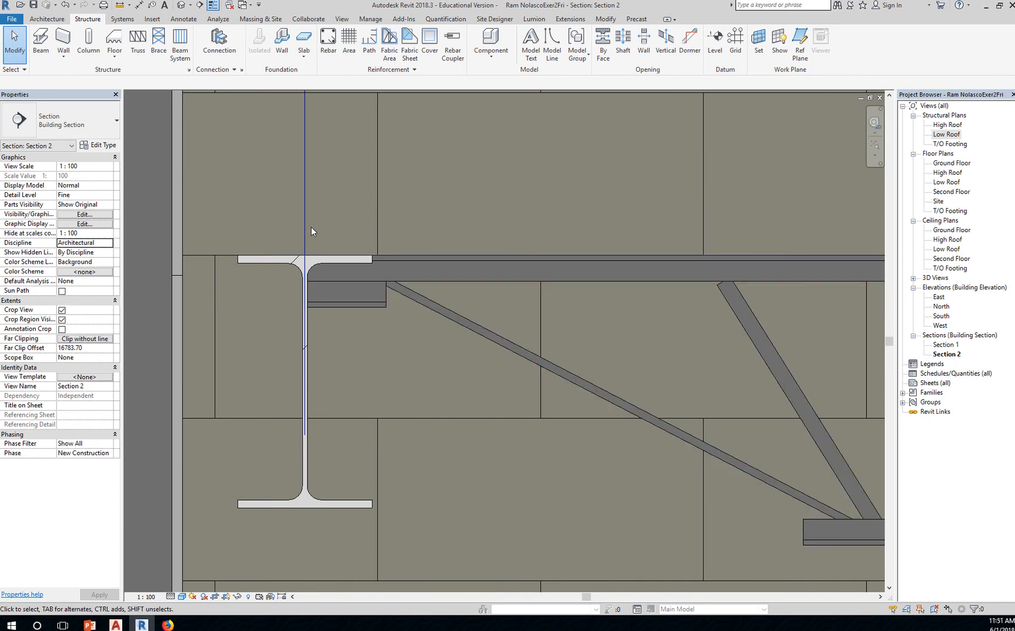
{"action": "left_click", "coordinate": [309, 320]}
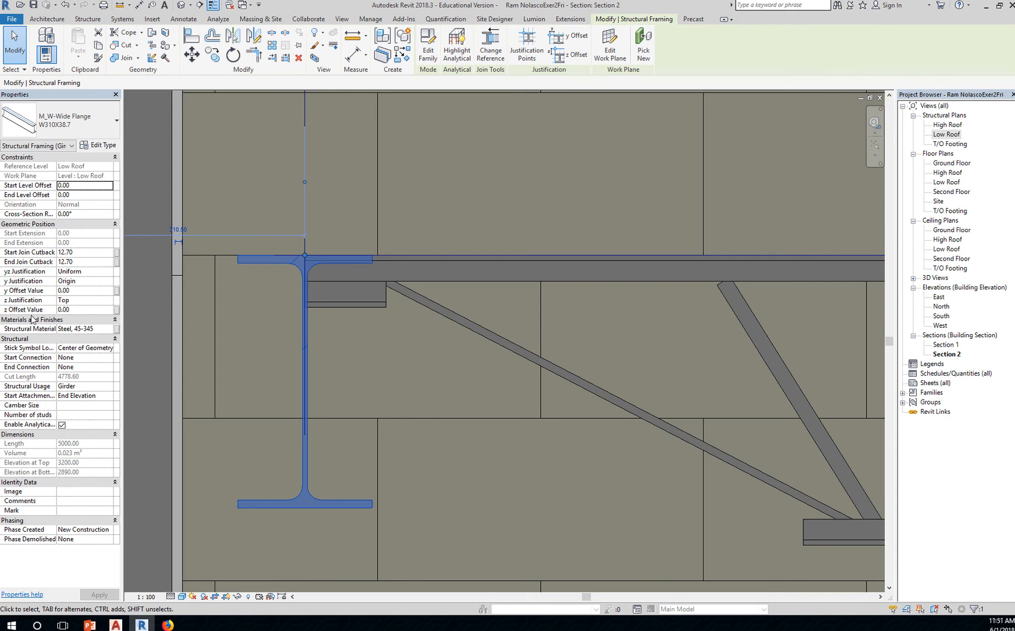
{"action": "left_click", "coordinate": [80, 311]}
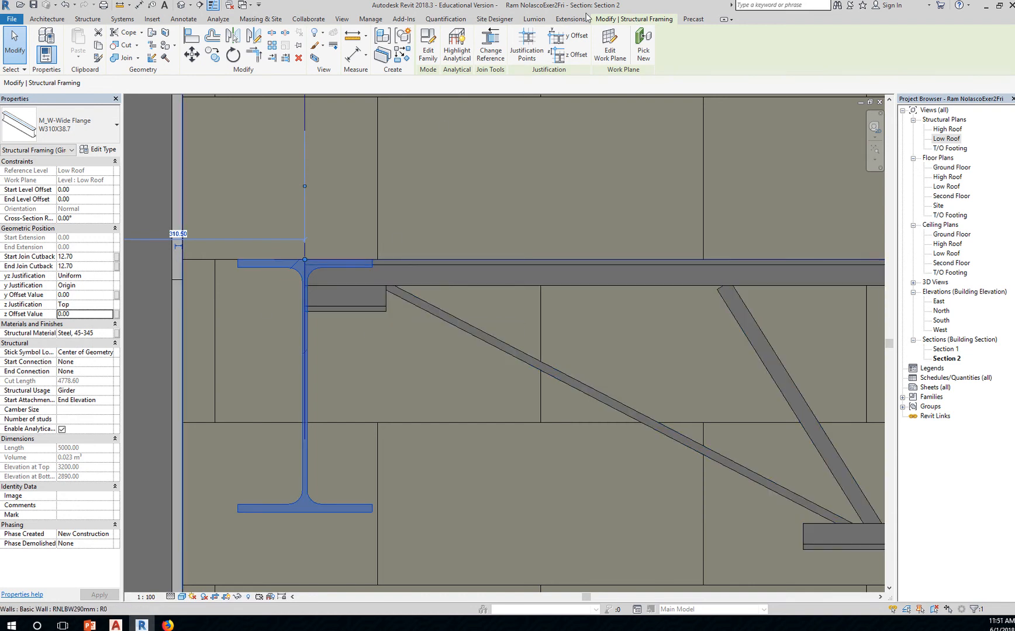
{"action": "left_click", "coordinate": [354, 37]}
{"action": "scroll", "coordinate": [384, 292], "scroll_direction": "up", "scroll_amount": 4}
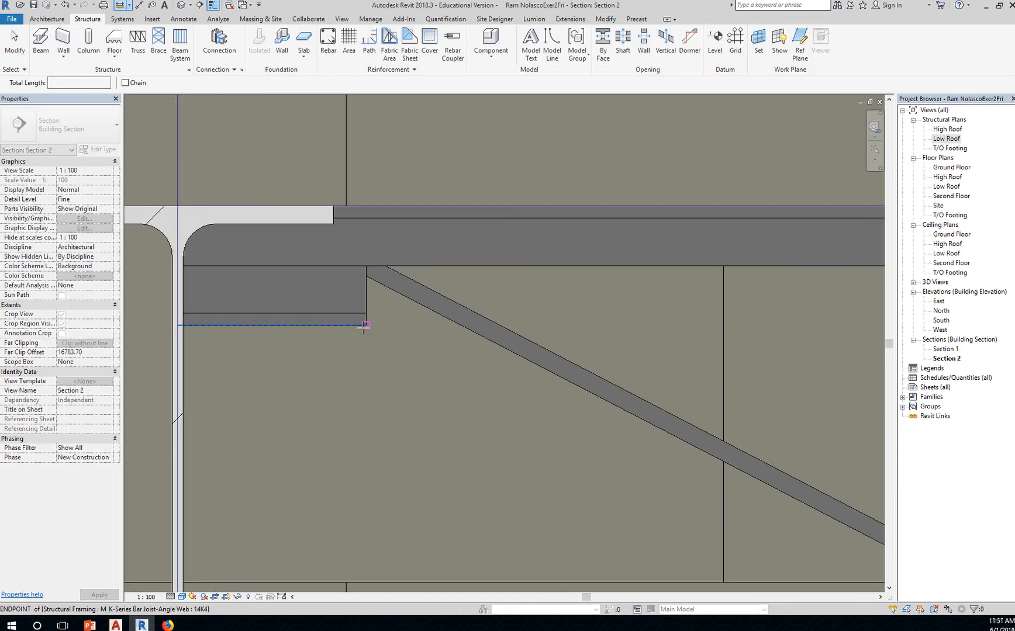
{"action": "left_click", "coordinate": [366, 325]}
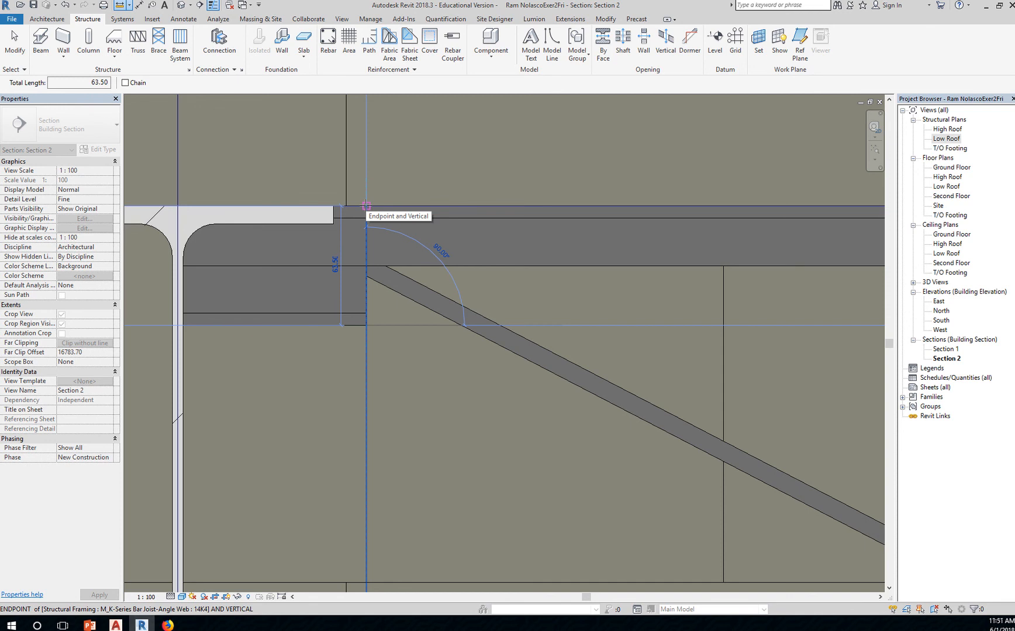
{"action": "key", "text": "Escape"}
{"action": "key", "text": "Escape"}
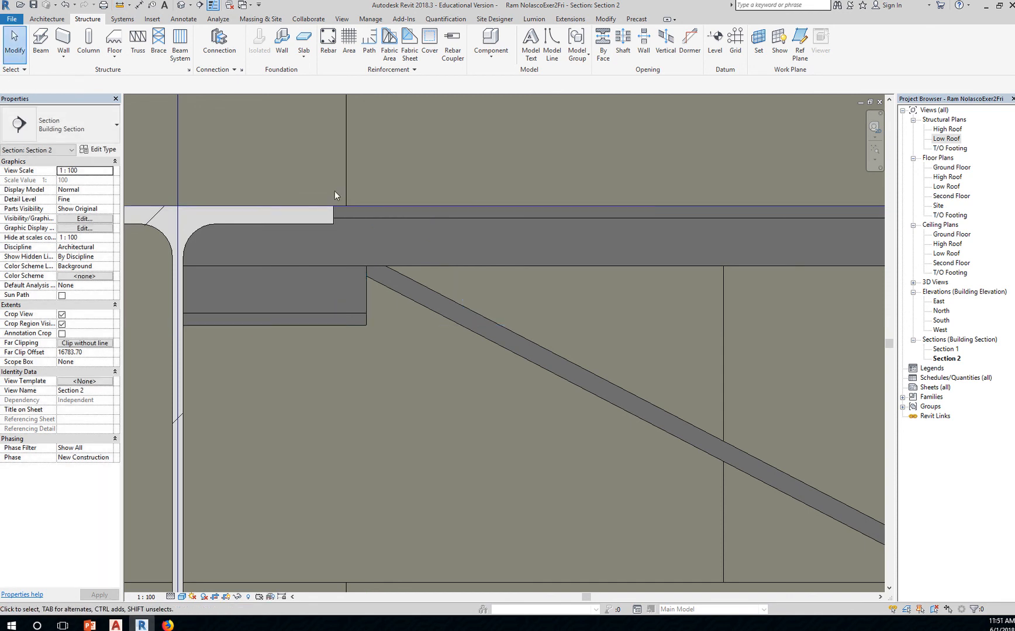
Set the z Offset Value of the W310X38.7 girder on grid A to -63.50
{"action": "left_click", "coordinate": [212, 223]}
{"action": "scroll", "coordinate": [307, 400], "scroll_direction": "down", "scroll_amount": 5}
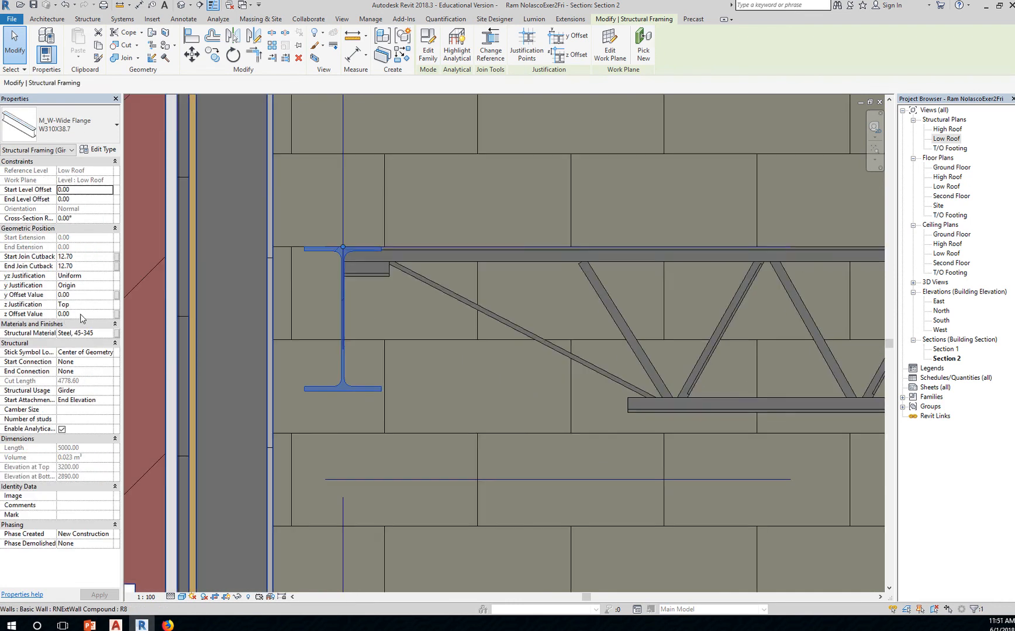
{"action": "left_click", "coordinate": [88, 313]}
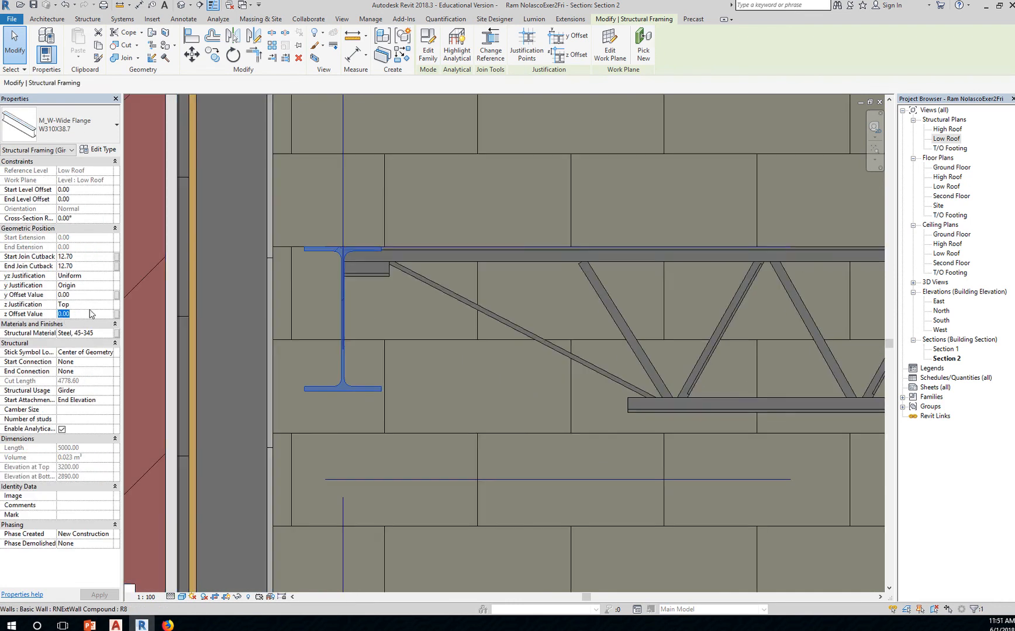
{"action": "type", "text": "-63.50"}
{"action": "scroll", "coordinate": [358, 285], "scroll_direction": "up", "scroll_amount": 2}
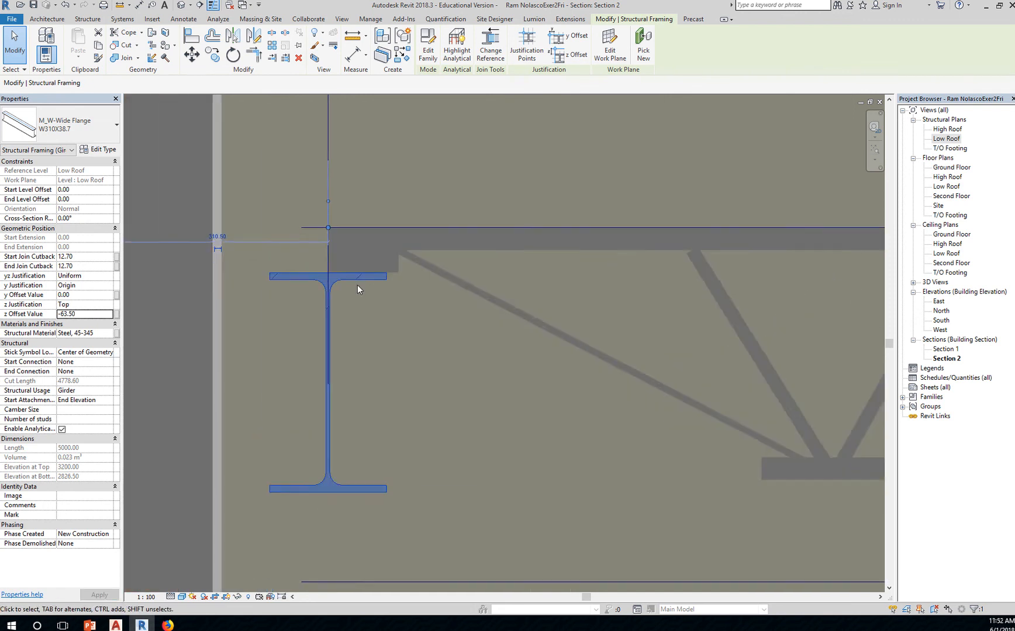
{"action": "scroll", "coordinate": [358, 285], "scroll_direction": "up", "scroll_amount": 1}
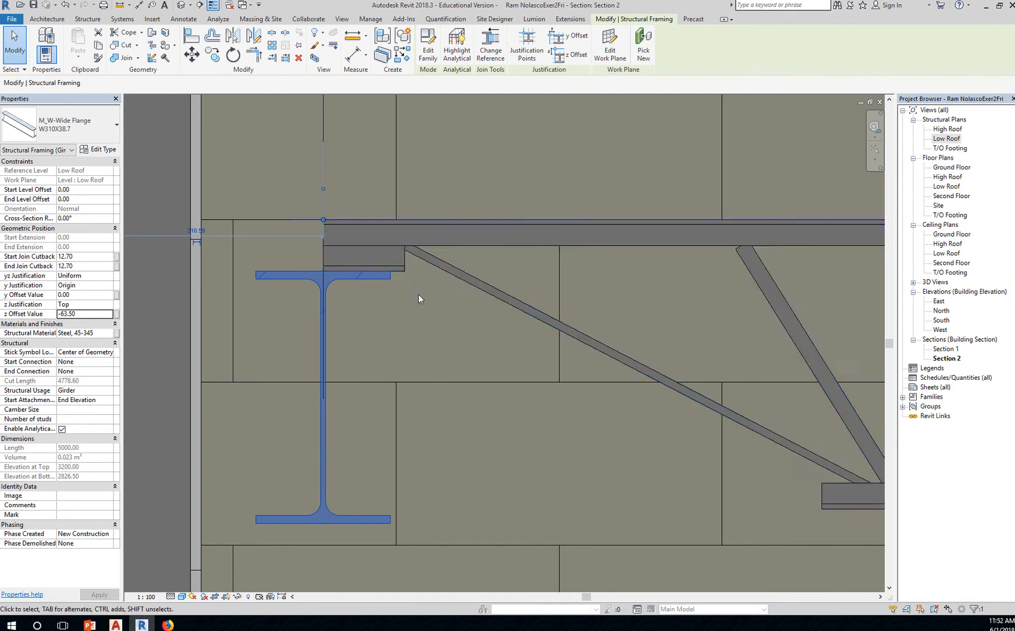
Lower the grid A girder by a further 150 with the z Offset Value formula =-63.50-150
{"action": "scroll", "coordinate": [433, 322], "scroll_direction": "down", "scroll_amount": 2}
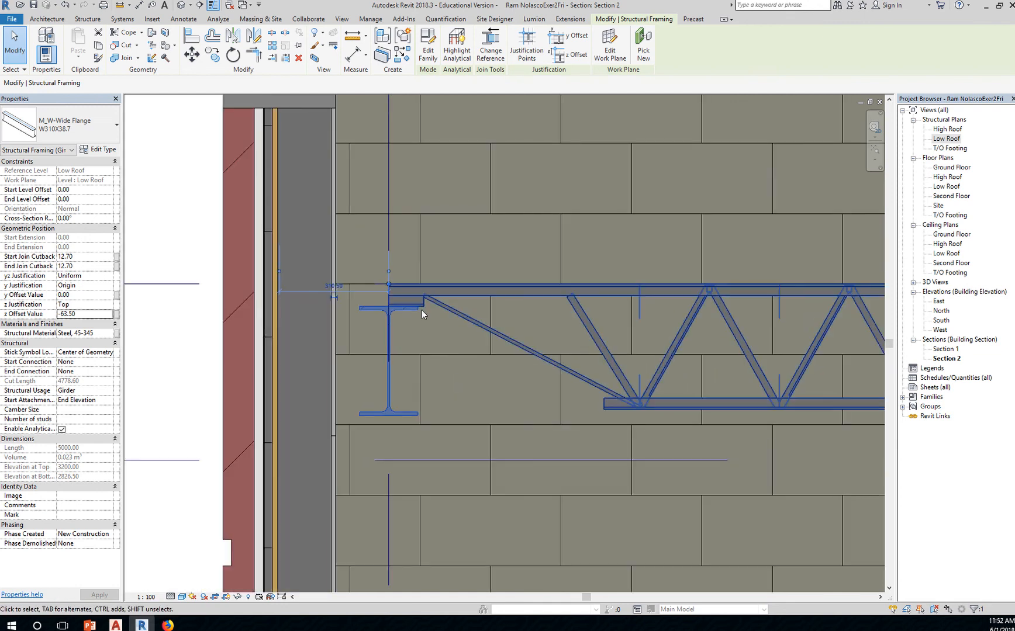
{"action": "scroll", "coordinate": [246, 300], "scroll_direction": "down", "scroll_amount": 2}
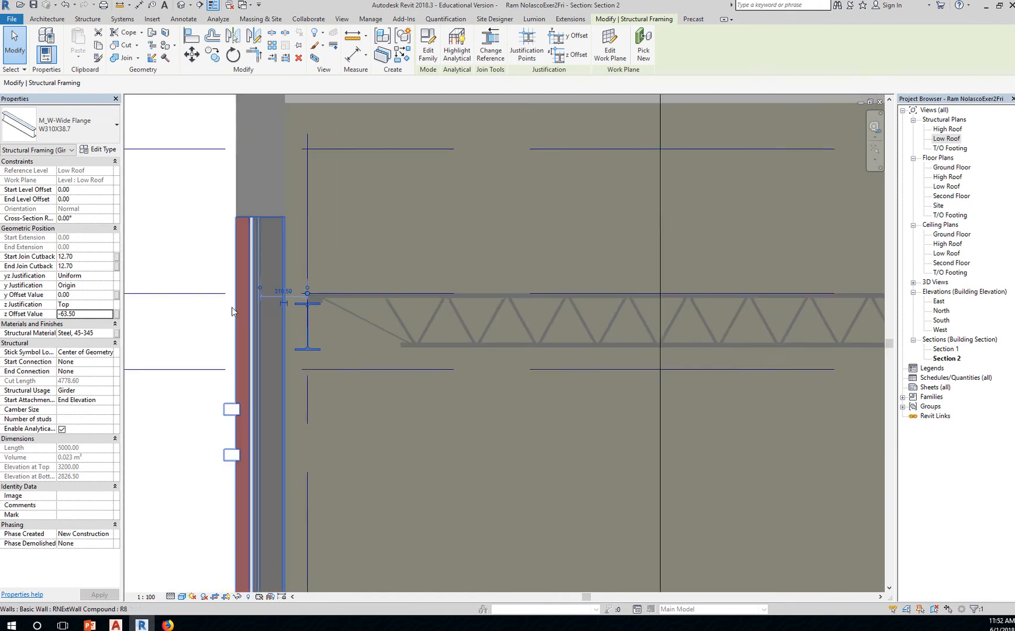
{"action": "scroll", "coordinate": [231, 307], "scroll_direction": "down", "scroll_amount": 2}
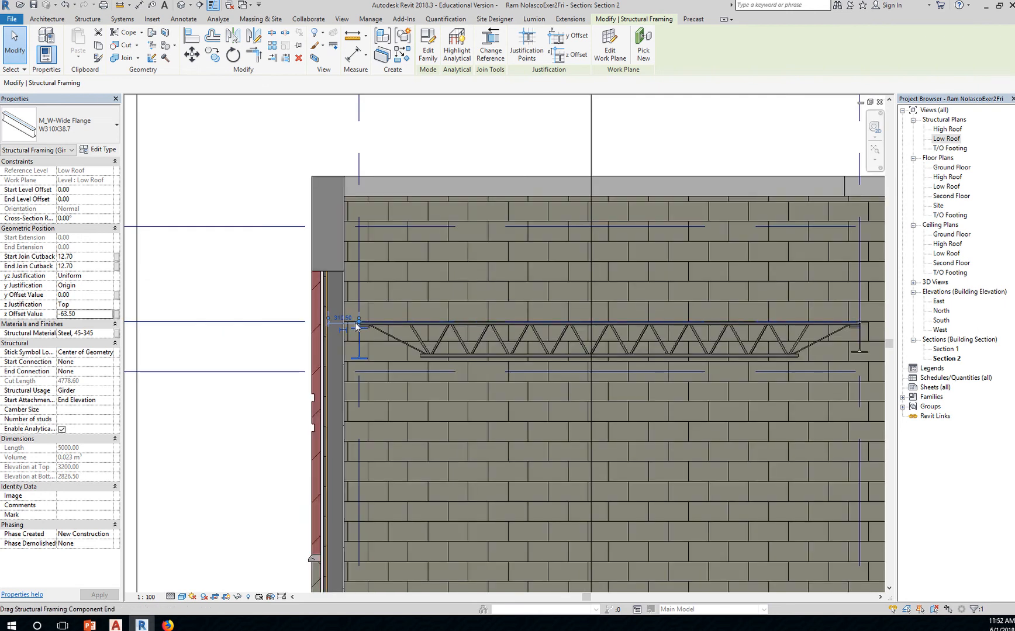
{"action": "scroll", "coordinate": [357, 326], "scroll_direction": "up", "scroll_amount": 4}
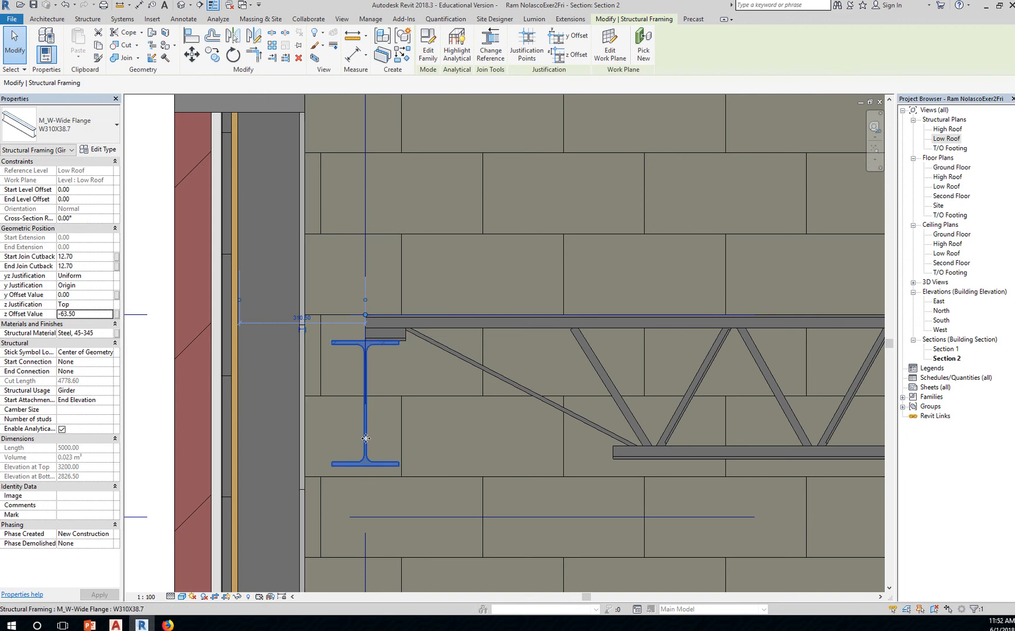
{"action": "left_click", "coordinate": [86, 316]}
{"action": "left_click", "coordinate": [61, 316]}
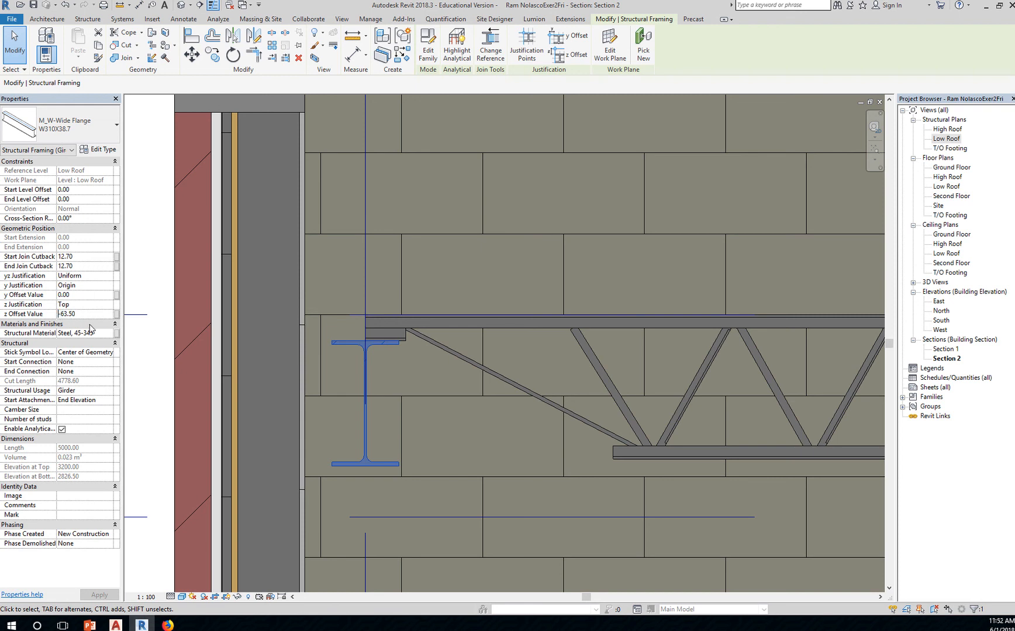
{"action": "type", "text": "="}
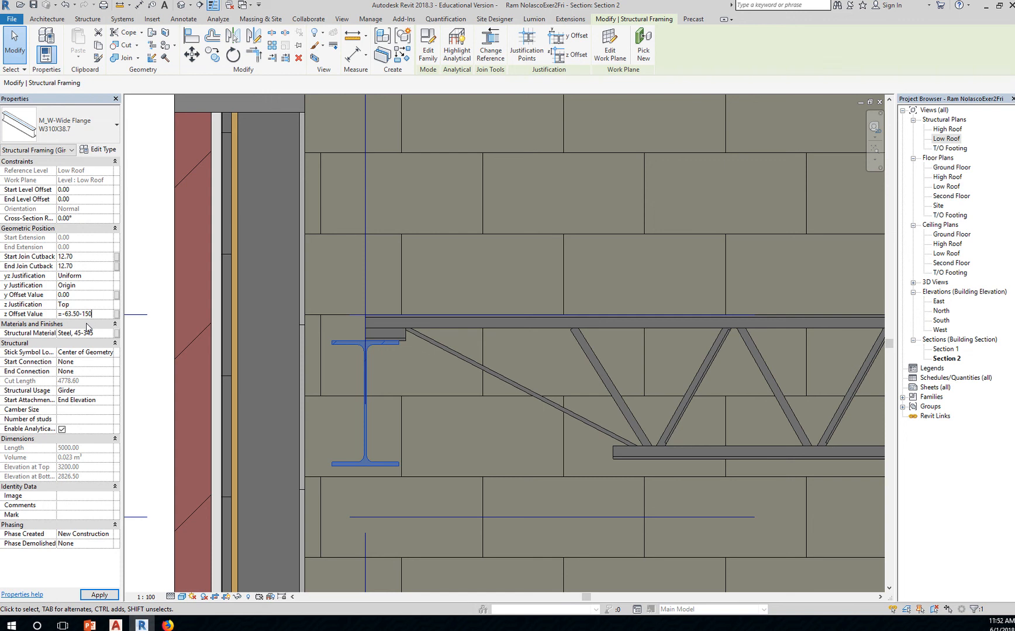
{"action": "key", "text": "Return"}
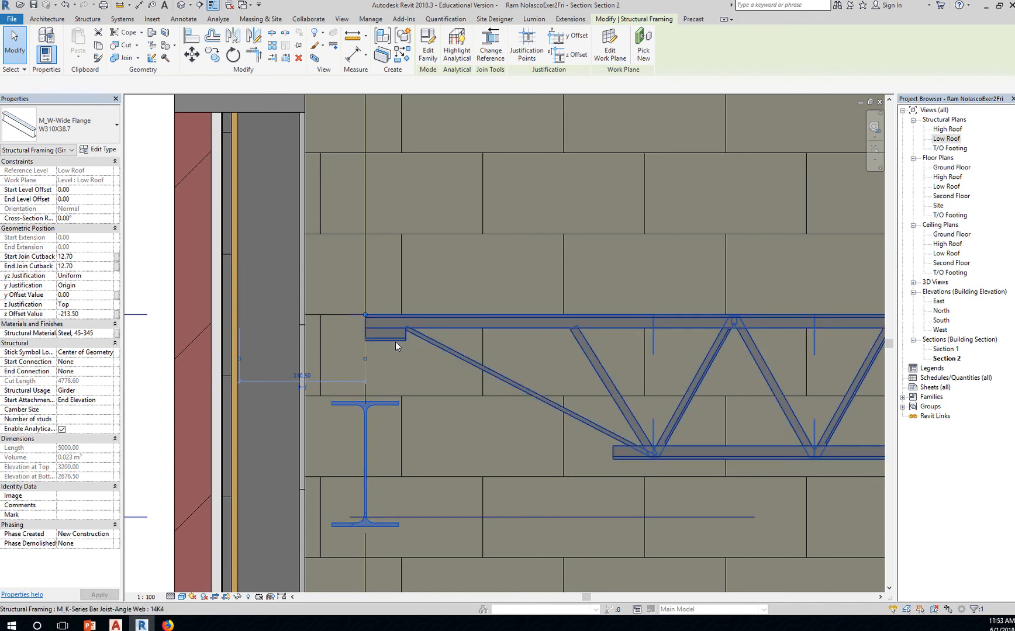
Set the z Offset Value of the K-series 14K4 joist bearing on the grid A girder to -150
{"action": "left_click", "coordinate": [396, 345]}
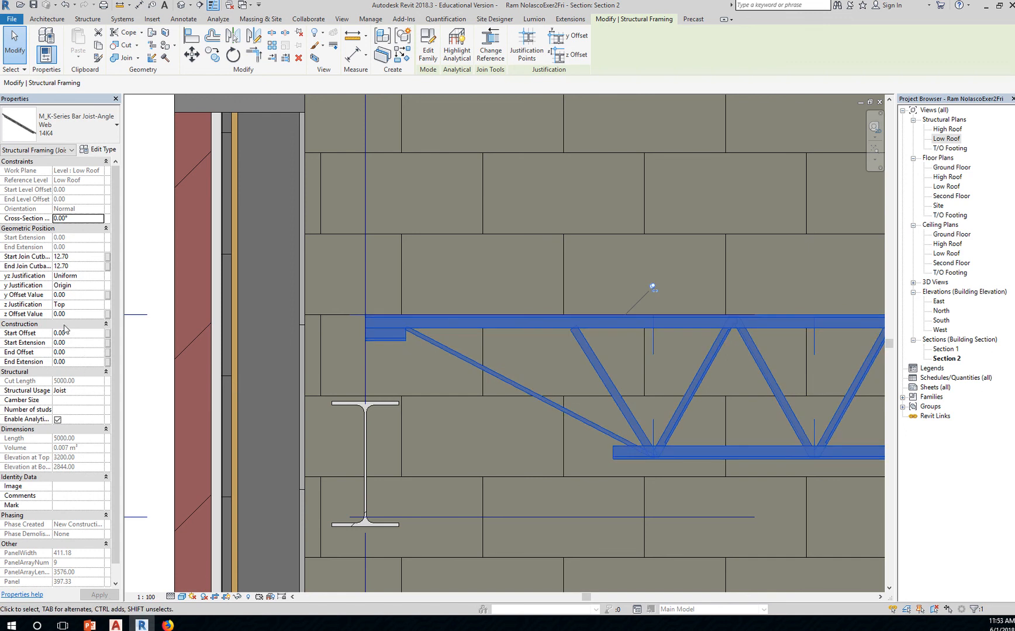
{"action": "left_click", "coordinate": [81, 313]}
{"action": "type", "text": "-"}
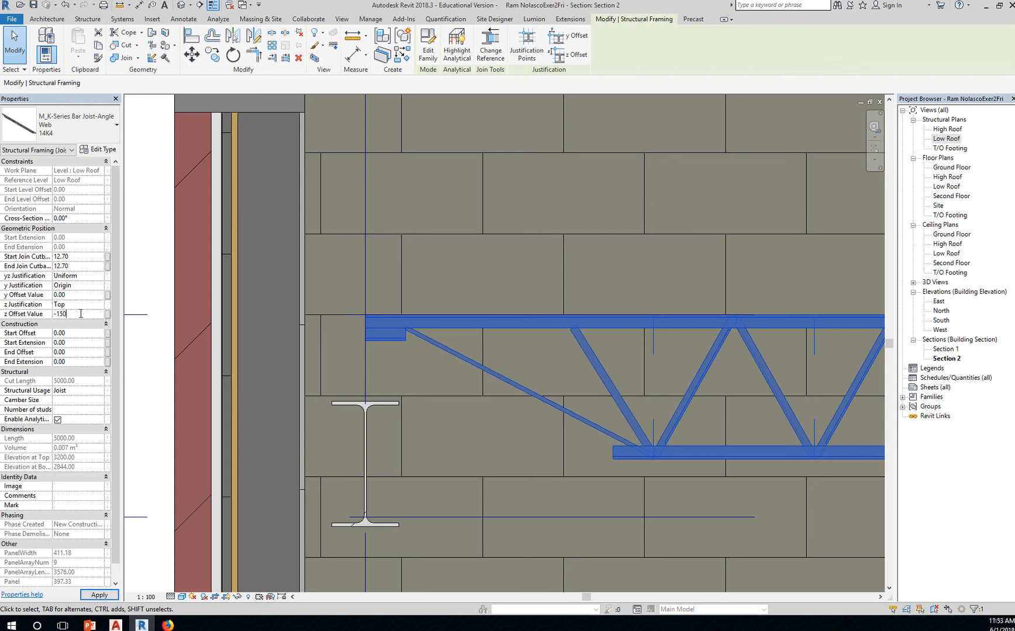
{"action": "type", "text": "150"}
{"action": "key", "text": "Return"}
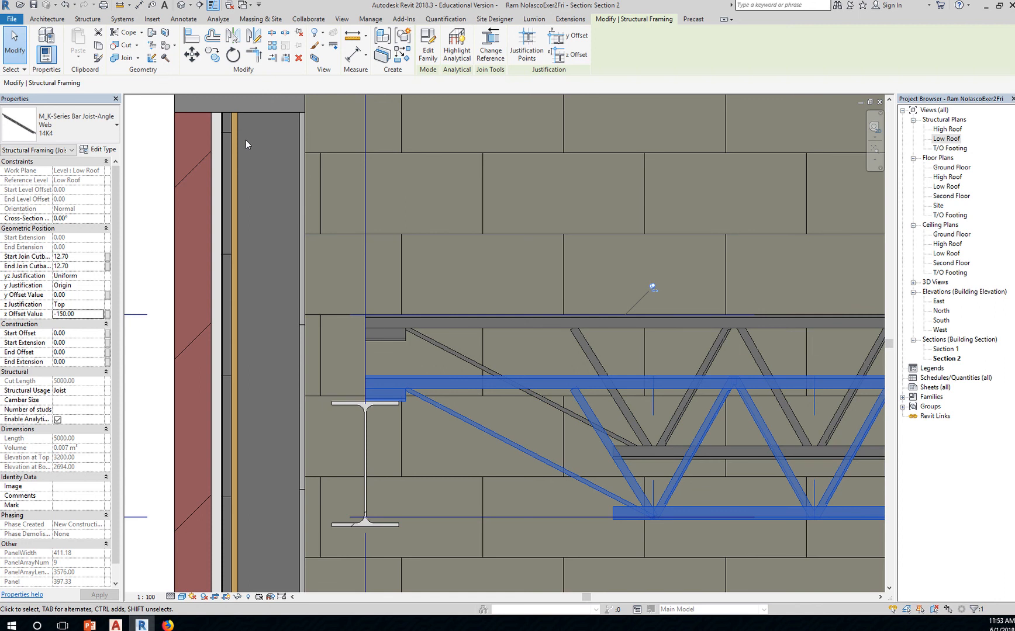
Open the 3D view and set the z Offset Value of the other three W310X38.7 cross girders spanning to the block wall to -213.5
{"action": "left_click", "coordinate": [181, 5]}
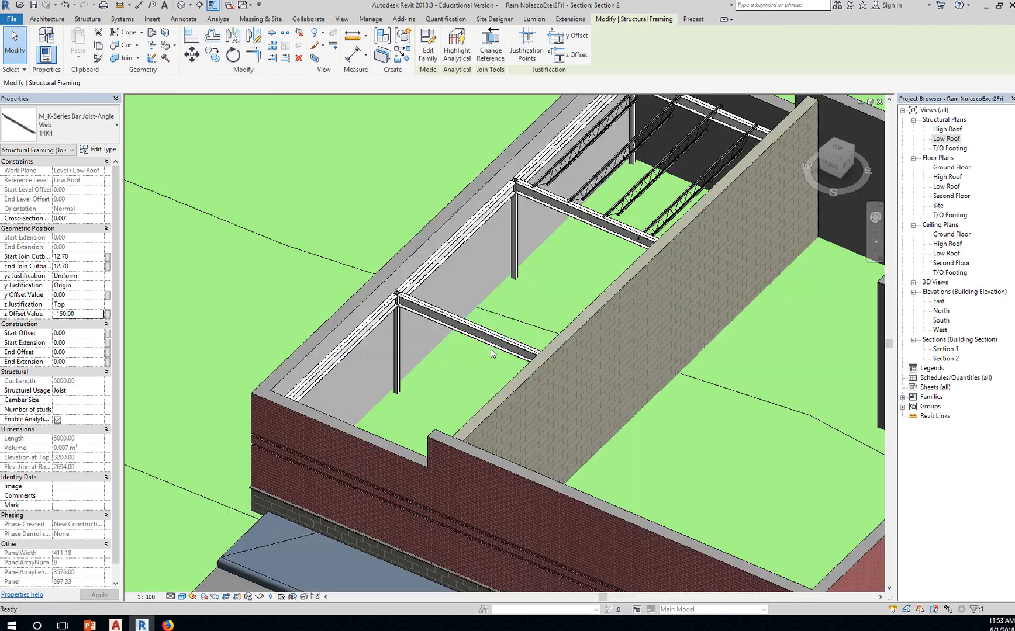
{"action": "scroll", "coordinate": [584, 282], "scroll_direction": "down", "scroll_amount": 4}
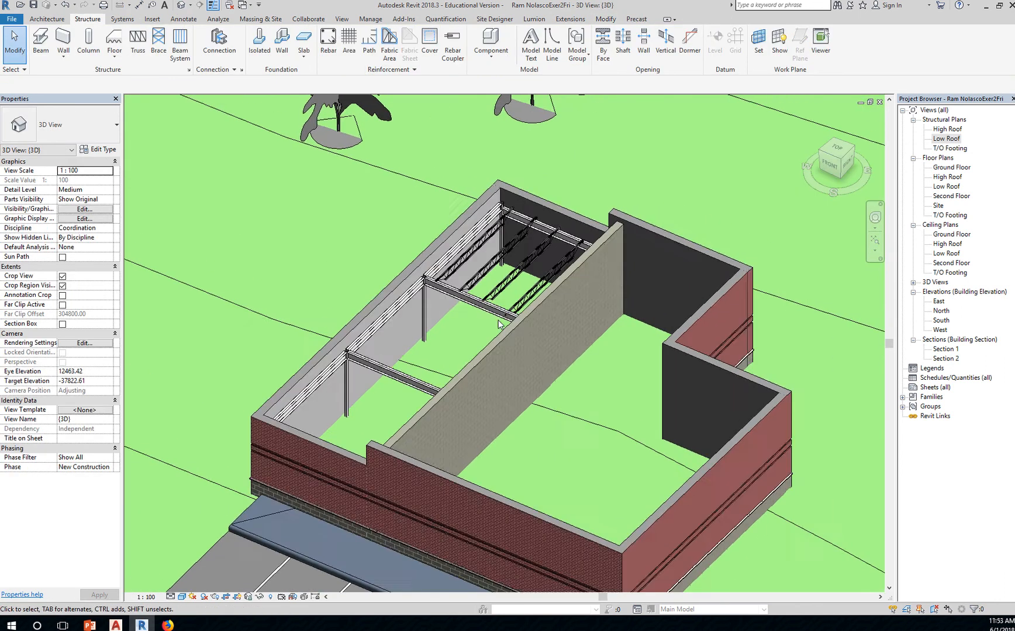
{"action": "scroll", "coordinate": [498, 325], "scroll_direction": "up", "scroll_amount": 5}
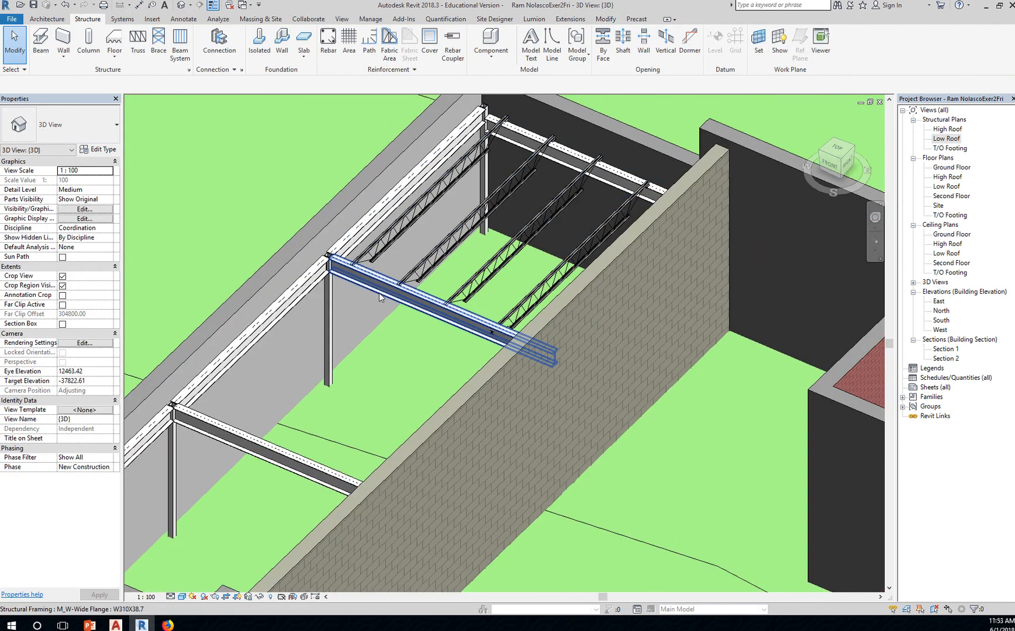
{"action": "left_click", "coordinate": [379, 297]}
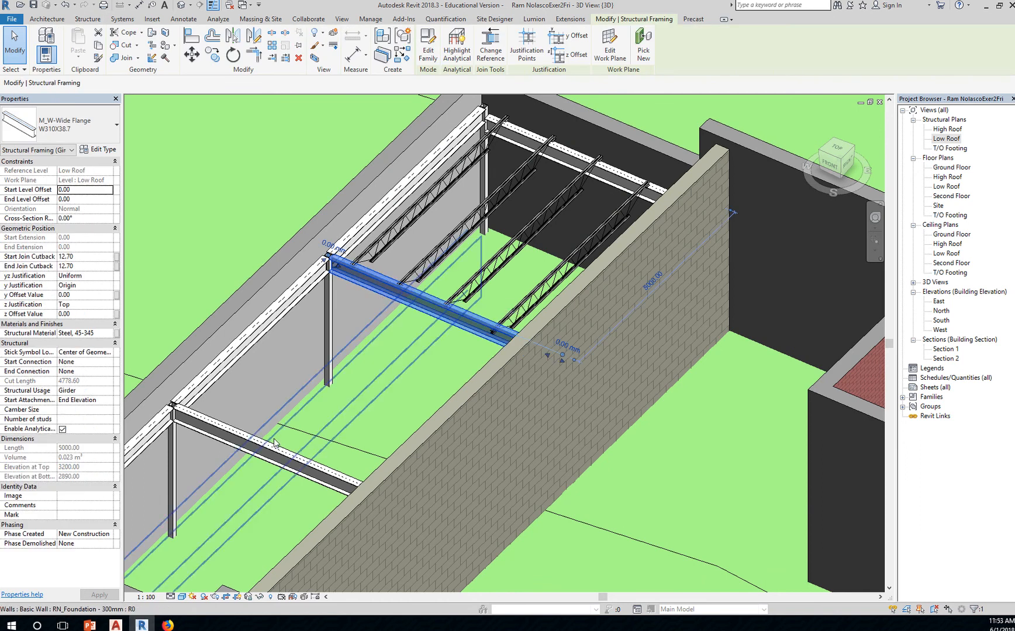
{"action": "left_click", "coordinate": [275, 458], "text": "ctrl"}
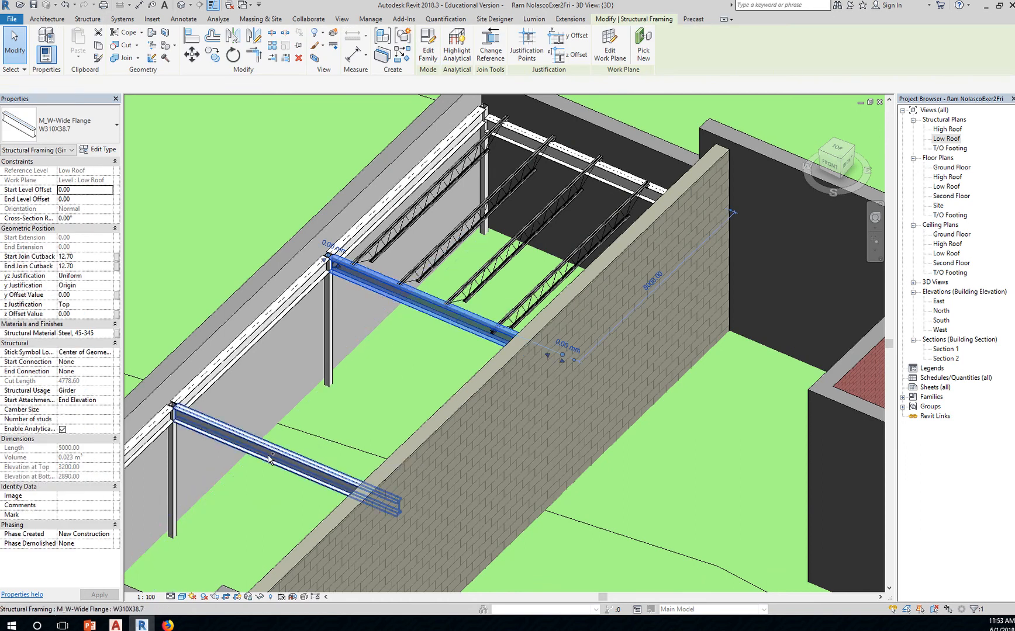
{"action": "middle_click_drag", "start_coordinate": [348, 388], "coordinate": [631, 224]}
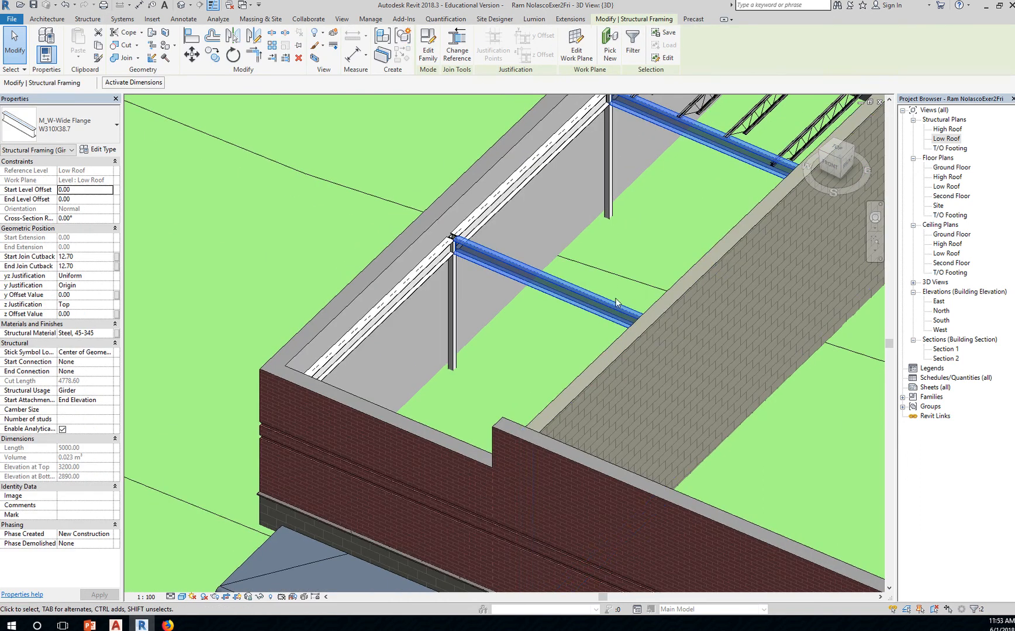
{"action": "middle_click_drag", "start_coordinate": [696, 370], "coordinate": [389, 197], "text": "shift"}
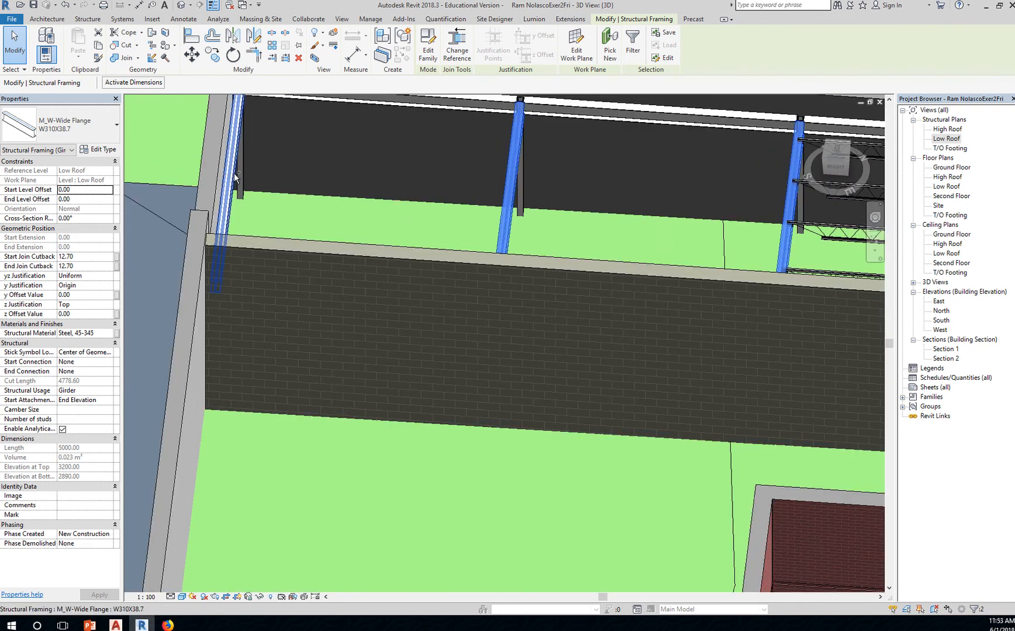
{"action": "scroll", "coordinate": [416, 260], "scroll_direction": "down", "scroll_amount": 3}
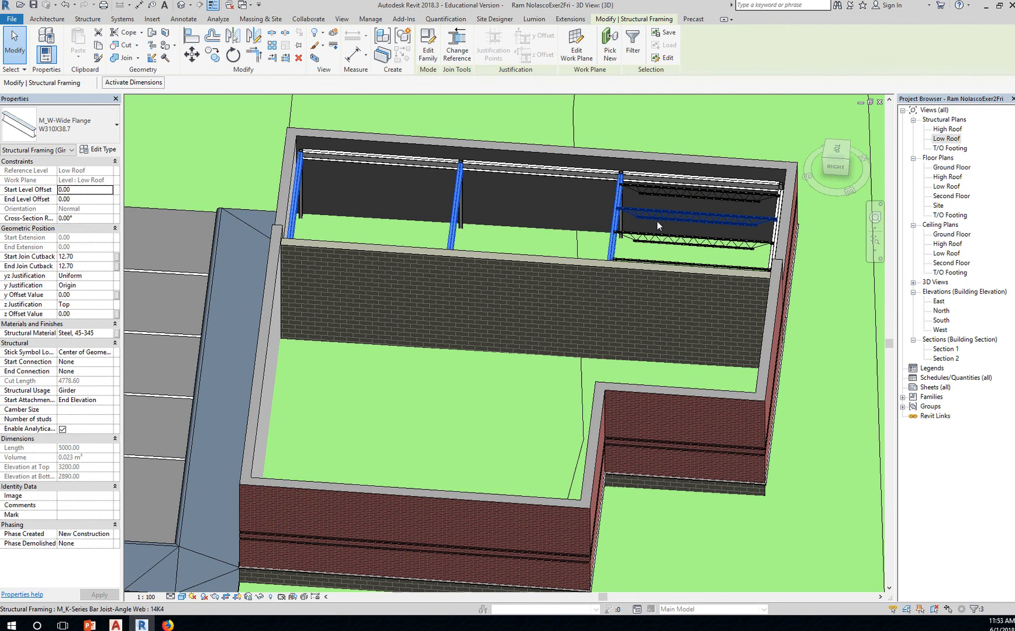
{"action": "left_click", "coordinate": [86, 315]}
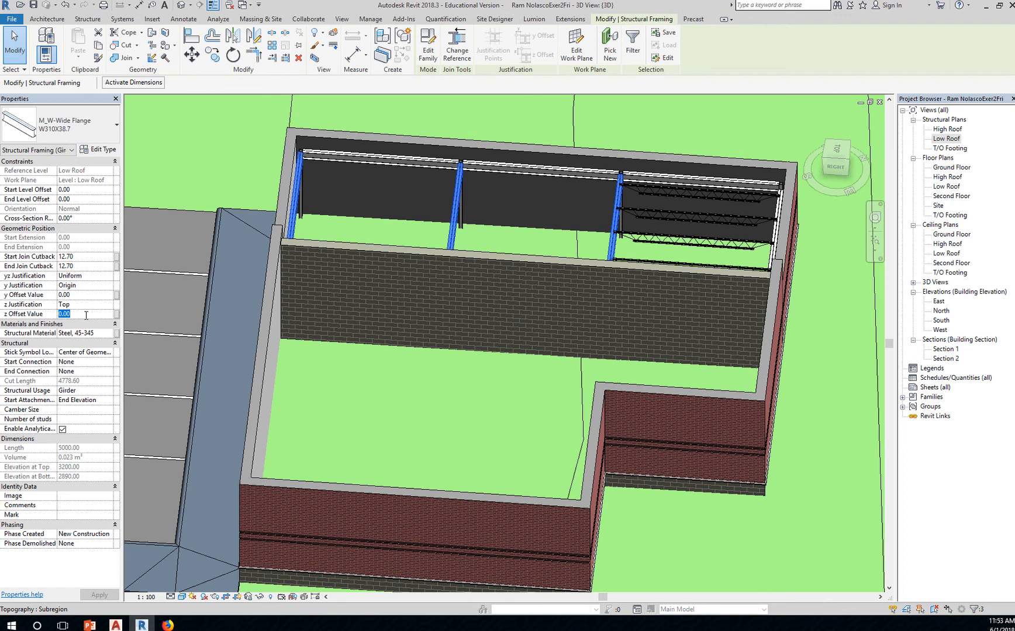
{"action": "type", "text": "-213.5"}
{"action": "key", "text": "Return"}
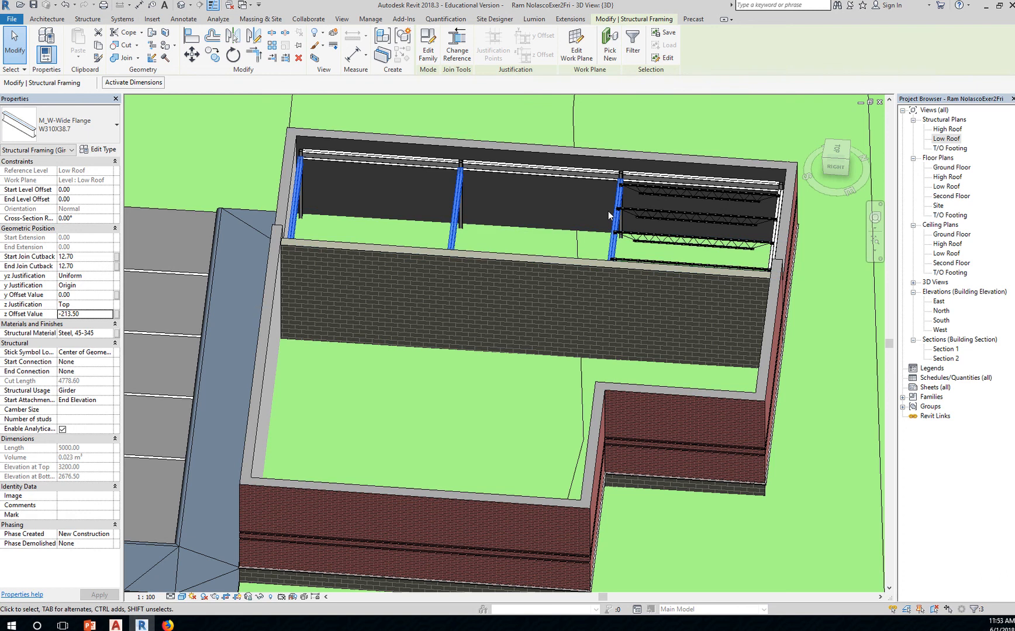
Set the z Offset Value of the three W310X38.7 girders running along the long exterior wall to -150
{"action": "scroll", "coordinate": [607, 211], "scroll_direction": "up", "scroll_amount": 5}
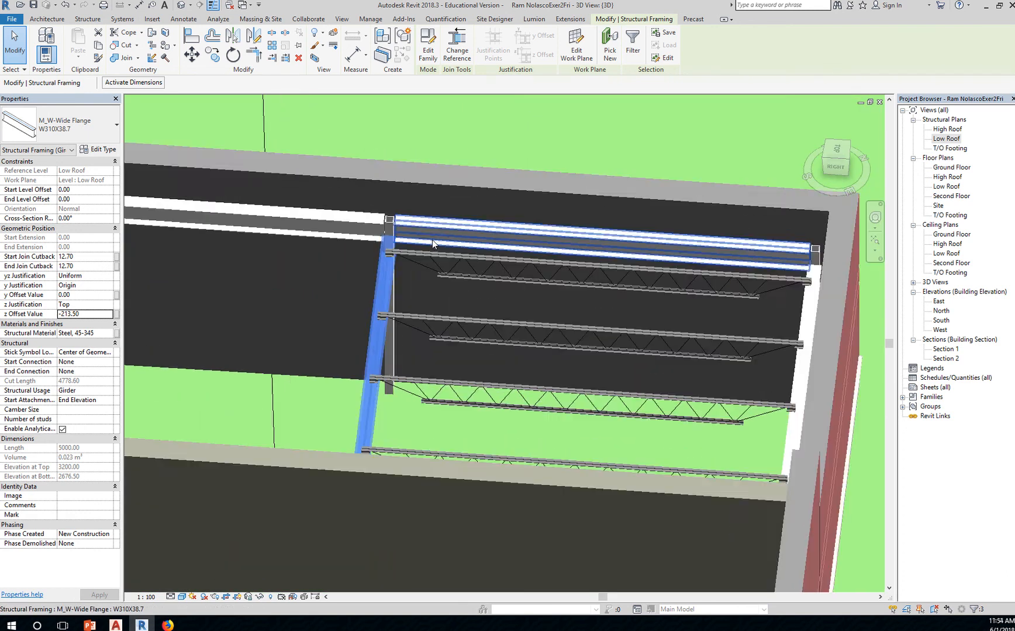
{"action": "scroll", "coordinate": [432, 239], "scroll_direction": "up", "scroll_amount": 5}
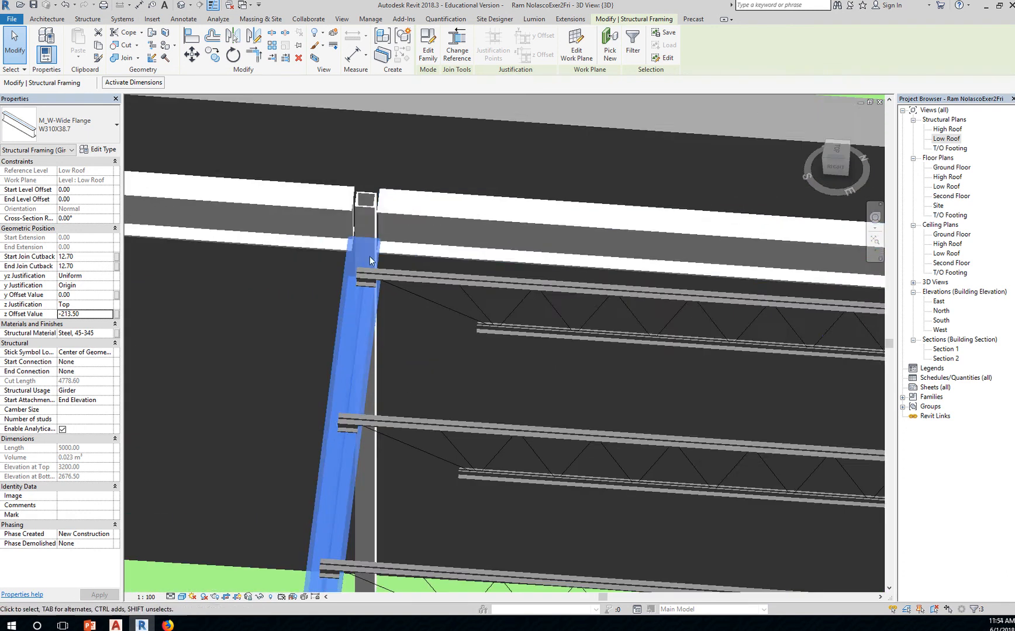
{"action": "left_click", "coordinate": [412, 223]}
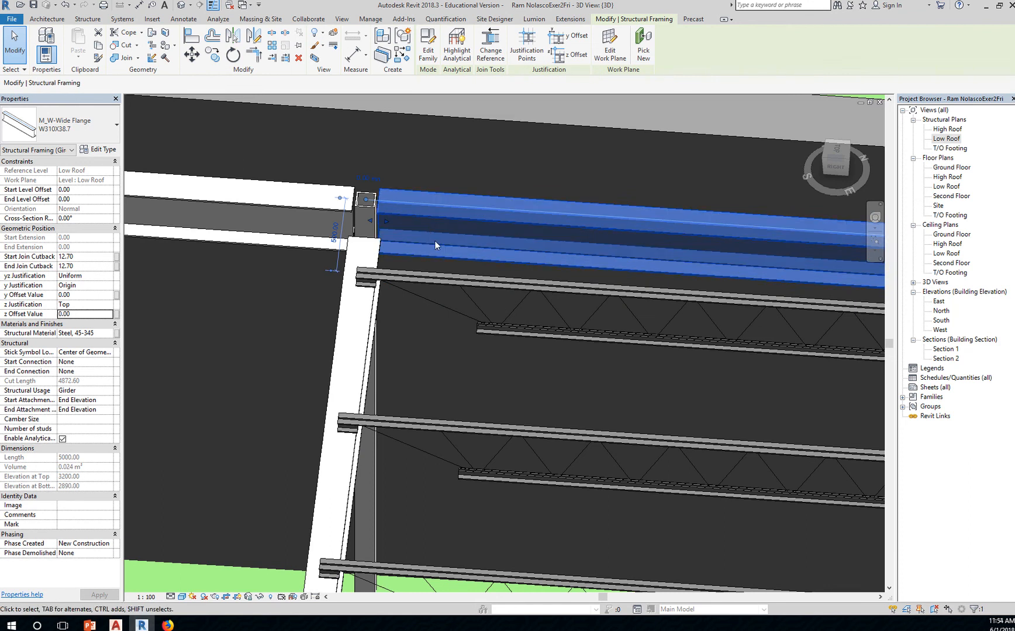
{"action": "scroll", "coordinate": [434, 240], "scroll_direction": "down", "scroll_amount": 2}
{"action": "scroll", "coordinate": [395, 270], "scroll_direction": "down", "scroll_amount": 3}
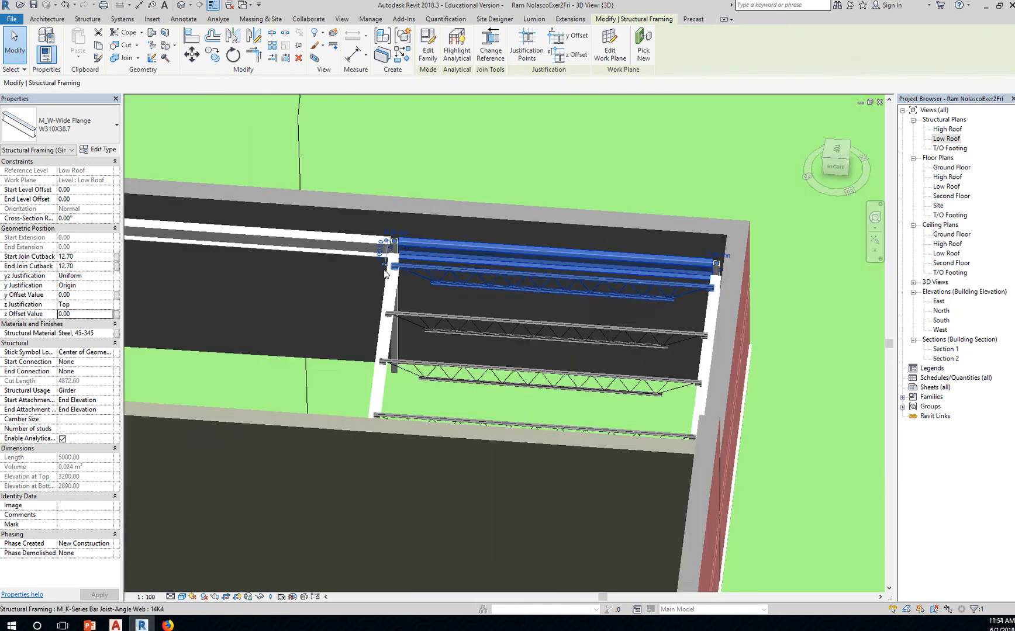
{"action": "scroll", "coordinate": [549, 324], "scroll_direction": "up", "scroll_amount": 4}
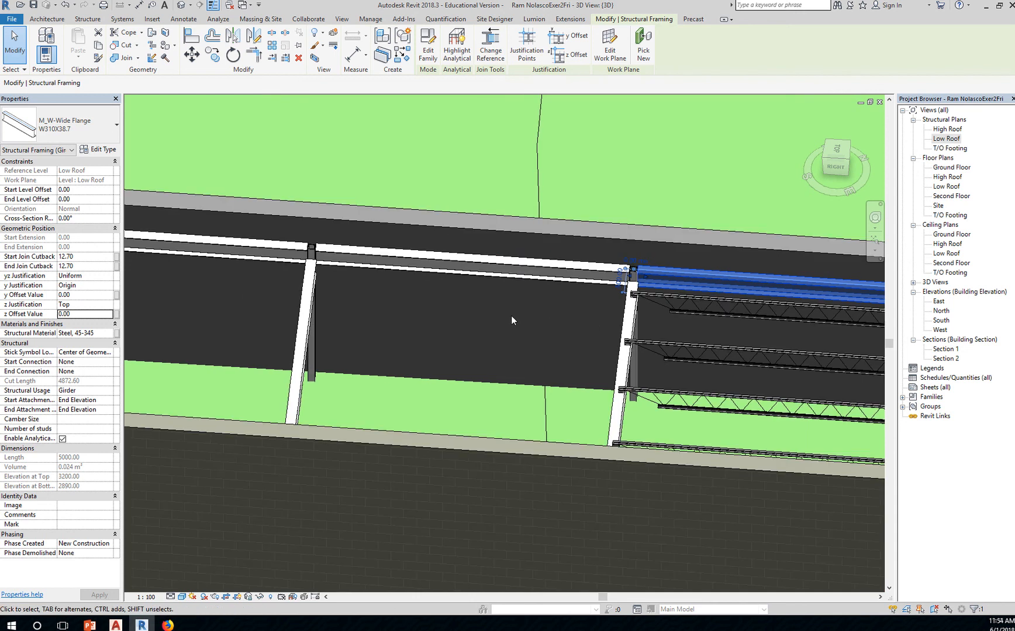
{"action": "left_click", "coordinate": [494, 267], "text": "ctrl"}
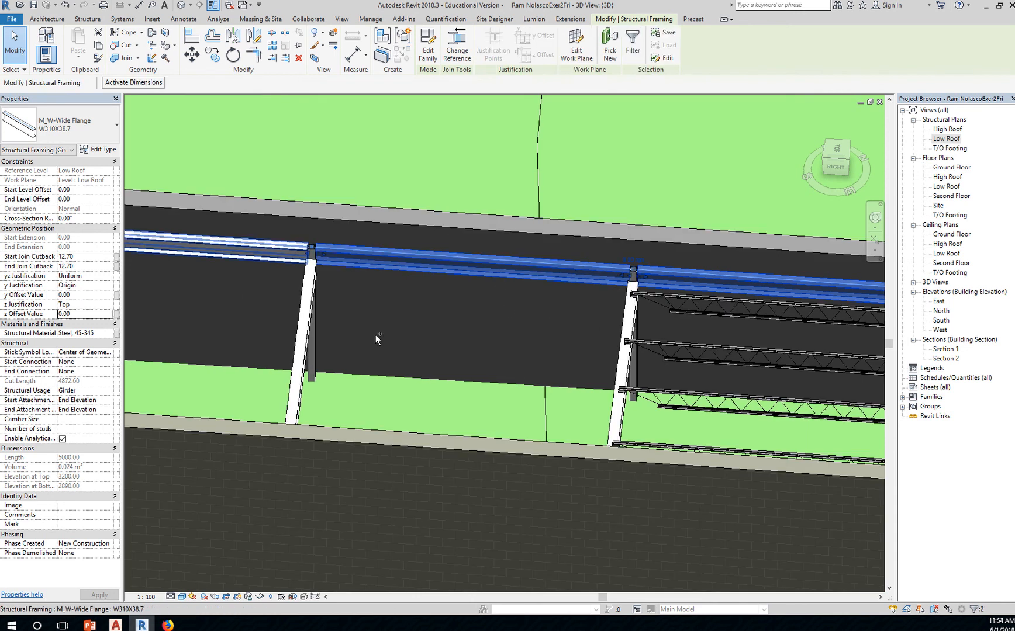
{"action": "scroll", "coordinate": [403, 344], "scroll_direction": "down", "scroll_amount": 3}
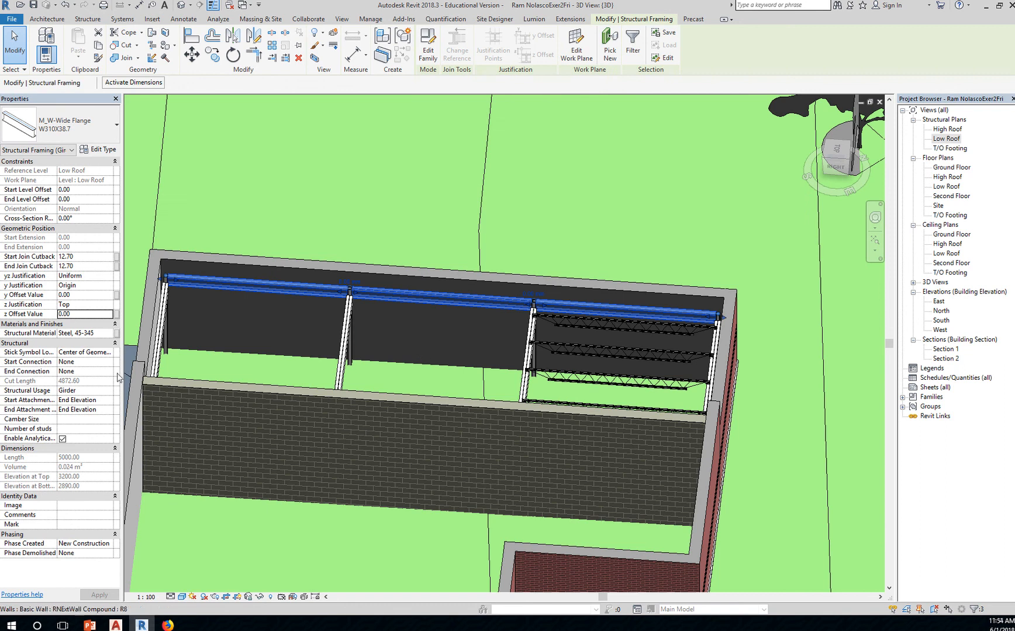
{"action": "left_click", "coordinate": [75, 313]}
{"action": "left_click_drag", "start_coordinate": [83, 314], "coordinate": [36, 316]}
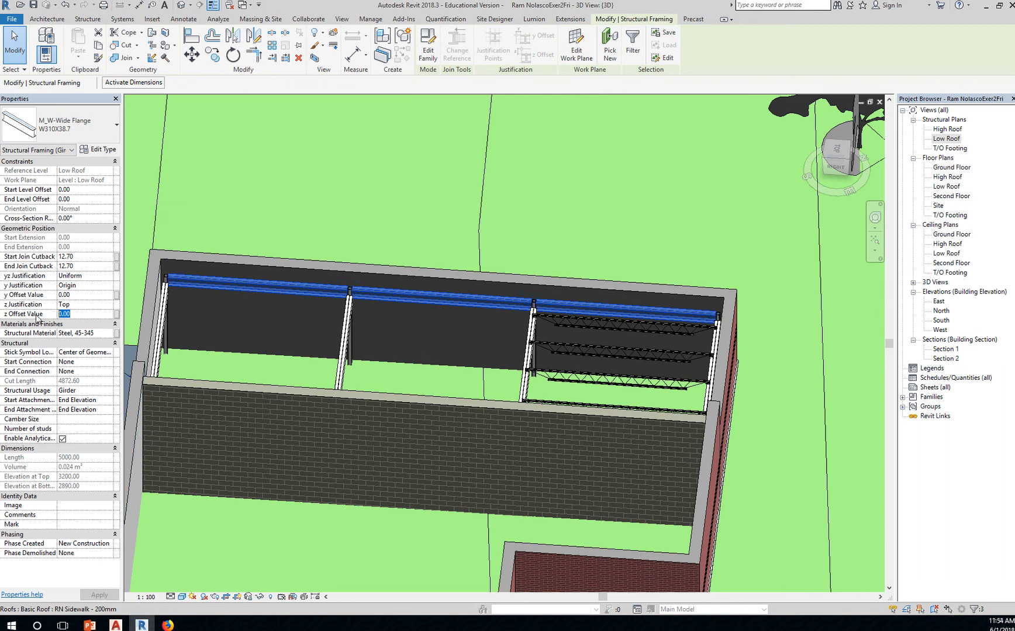
{"action": "type", "text": "-15"}
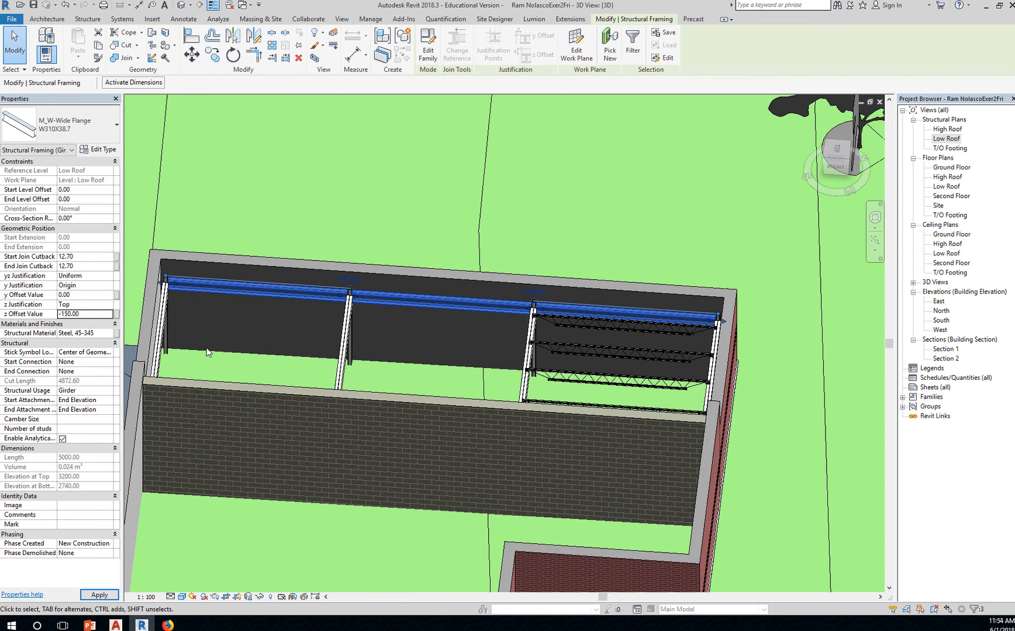
{"action": "scroll", "coordinate": [467, 420], "scroll_direction": "down", "scroll_amount": 4}
{"action": "middle_click_drag", "start_coordinate": [384, 418], "coordinate": [559, 421], "text": "shift"}
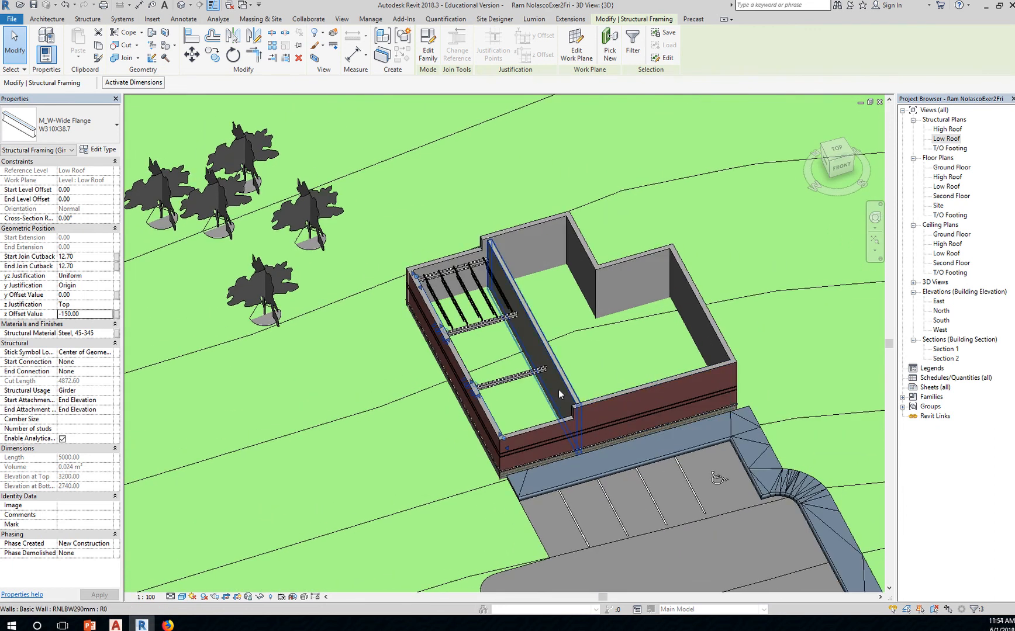
{"action": "scroll", "coordinate": [555, 388], "scroll_direction": "up", "scroll_amount": 5}
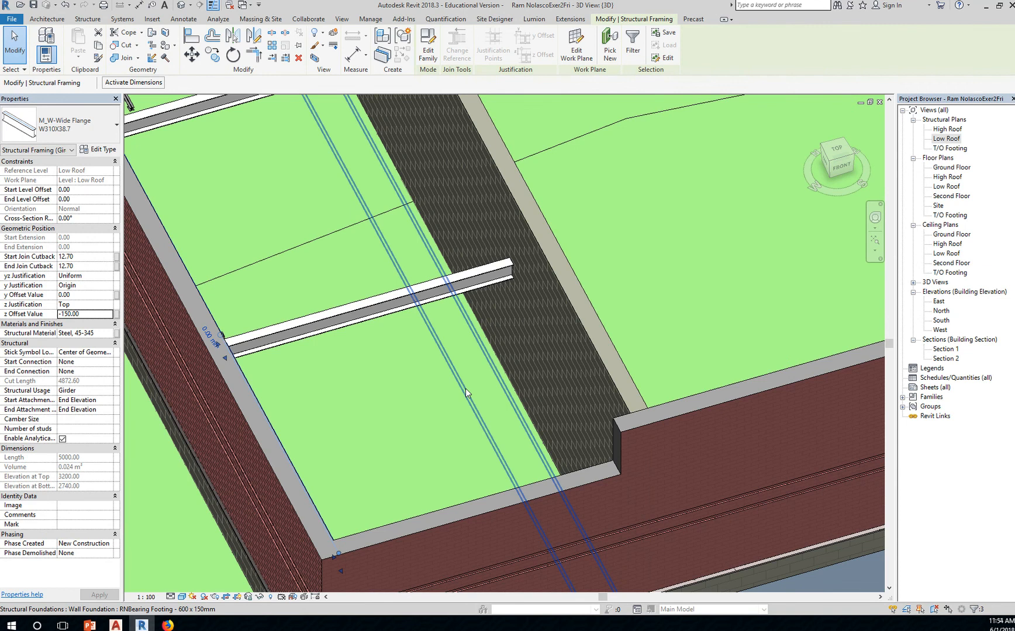
{"action": "scroll", "coordinate": [467, 388], "scroll_direction": "down", "scroll_amount": 4}
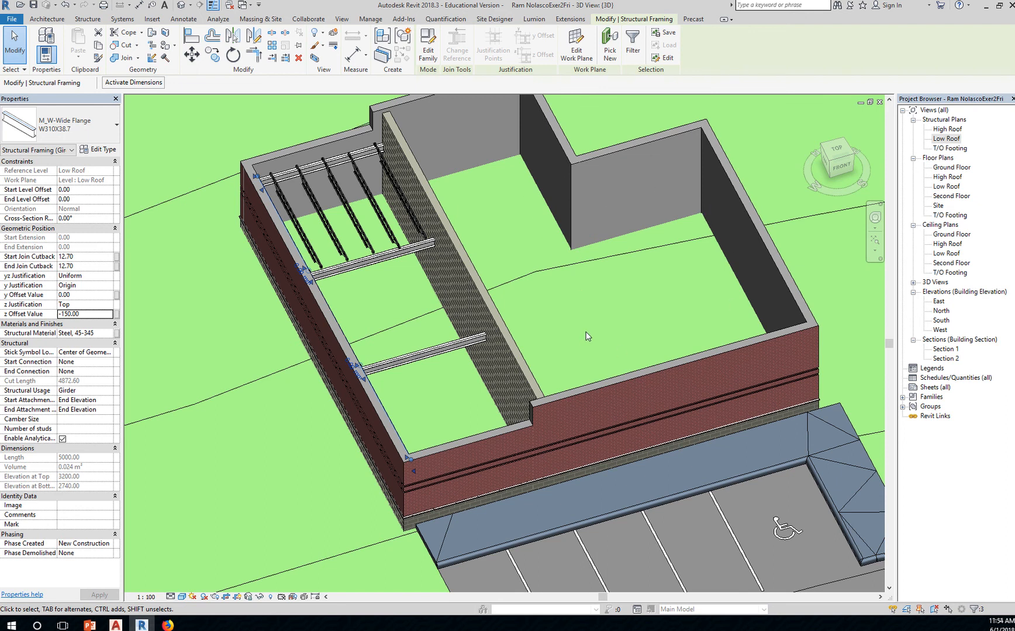
{"action": "middle_click_drag", "start_coordinate": [319, 206], "coordinate": [355, 286]}
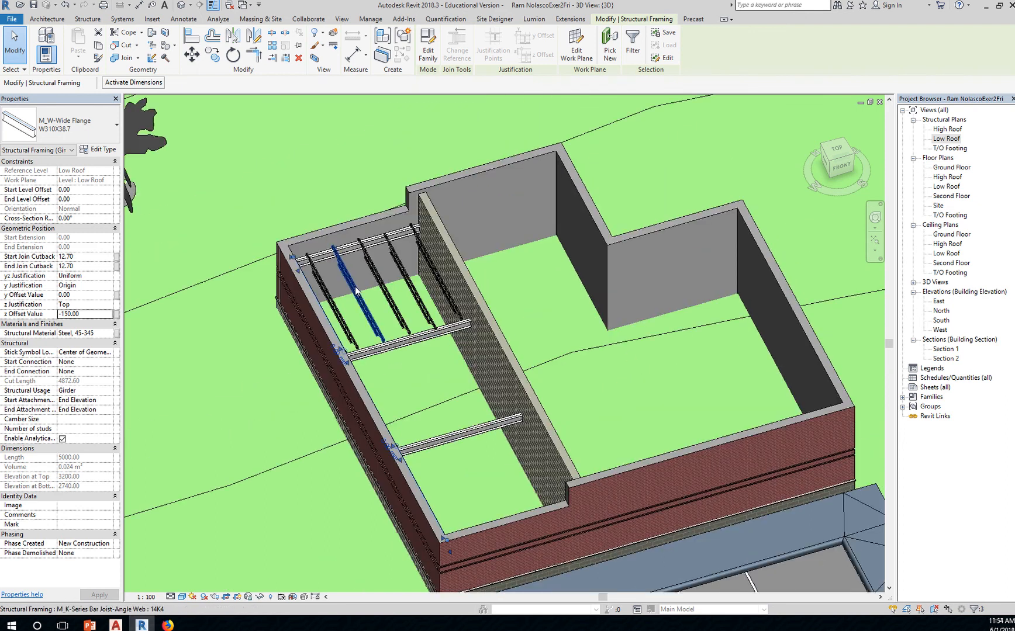